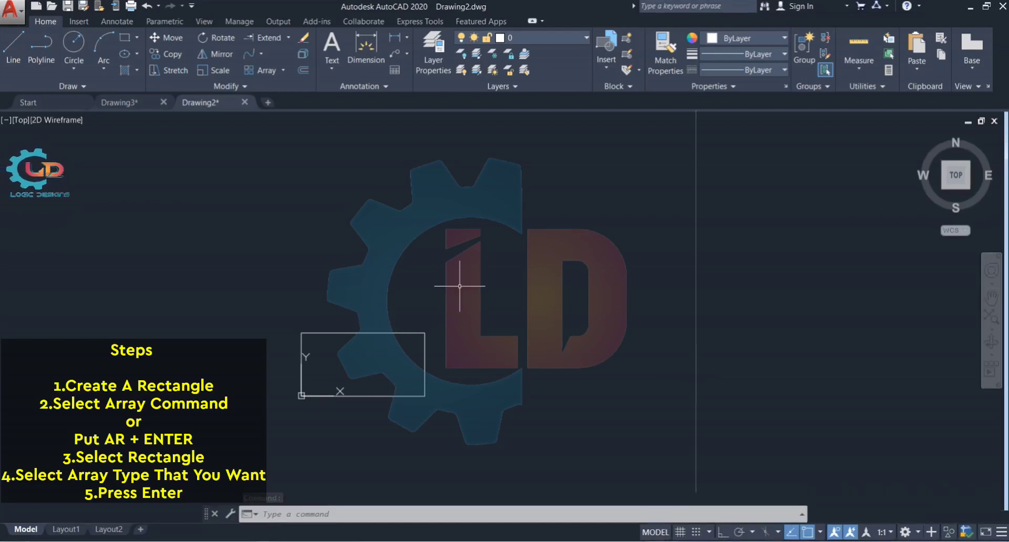
# Start a rectangular array of the existing rectangle with 4 columns and 3 rows.
pyautogui.click(248, 74)
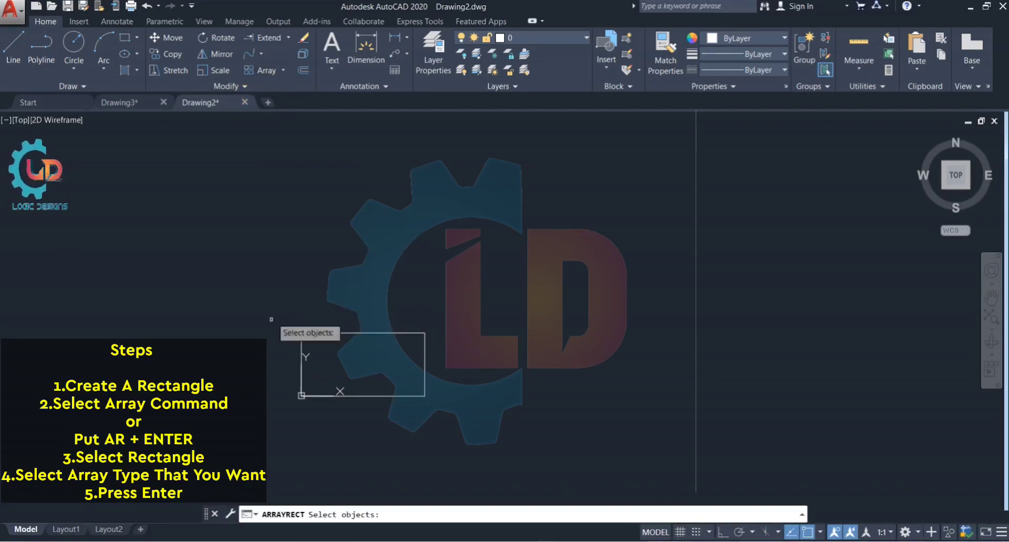
pyautogui.click(388, 332)
pyautogui.press('Return')
pyautogui.scroll(-3, 484, 342)
pyautogui.scroll(2, 702, 361)
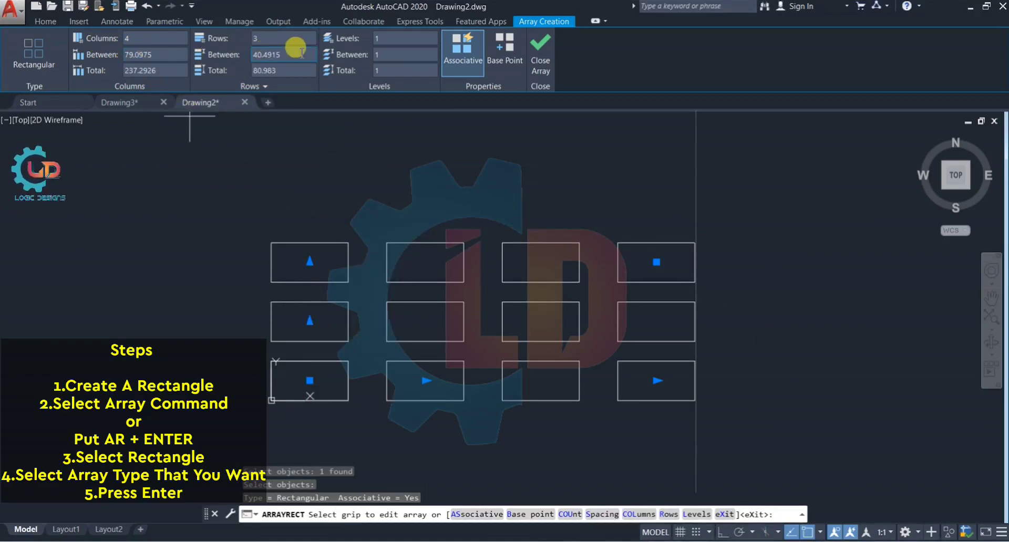
# Set the spacing between the array's columns to 50.
pyautogui.click(158, 54)
pyautogui.write('50')
pyautogui.press('Return')
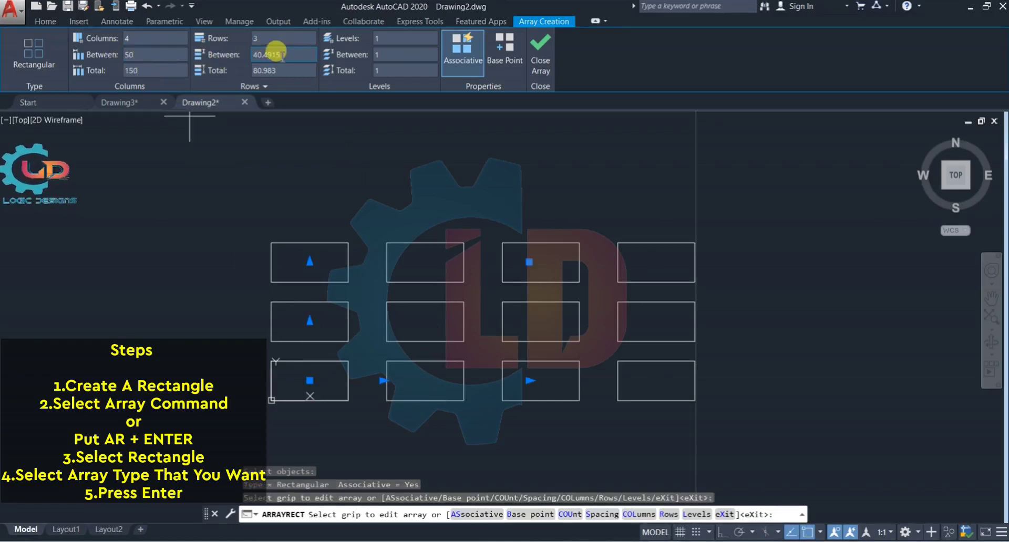
# Set the rectangular array's row spacing to 100 and its column spacing to 70.
pyautogui.click(266, 54)
pyautogui.write('10')
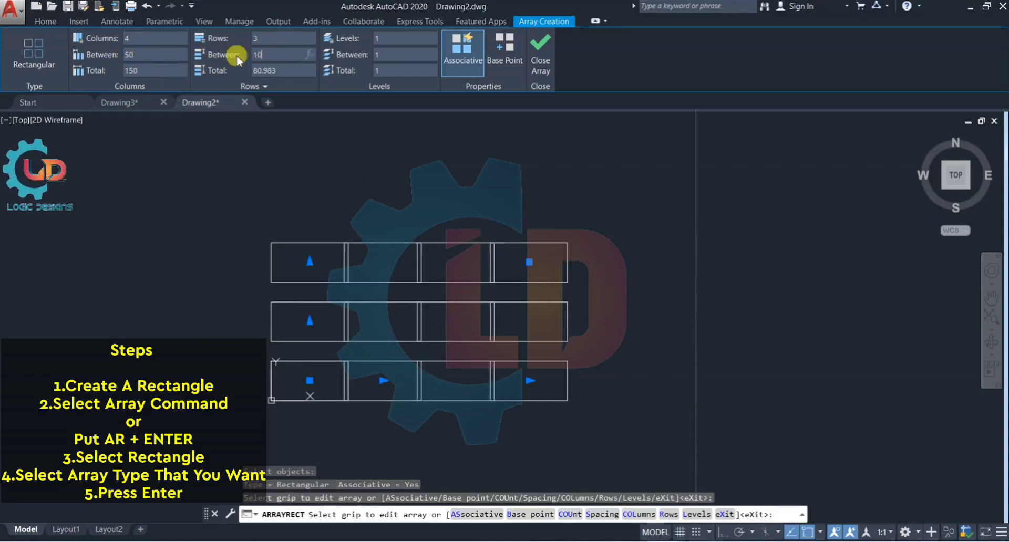
pyautogui.write('0')
pyautogui.press('Return')
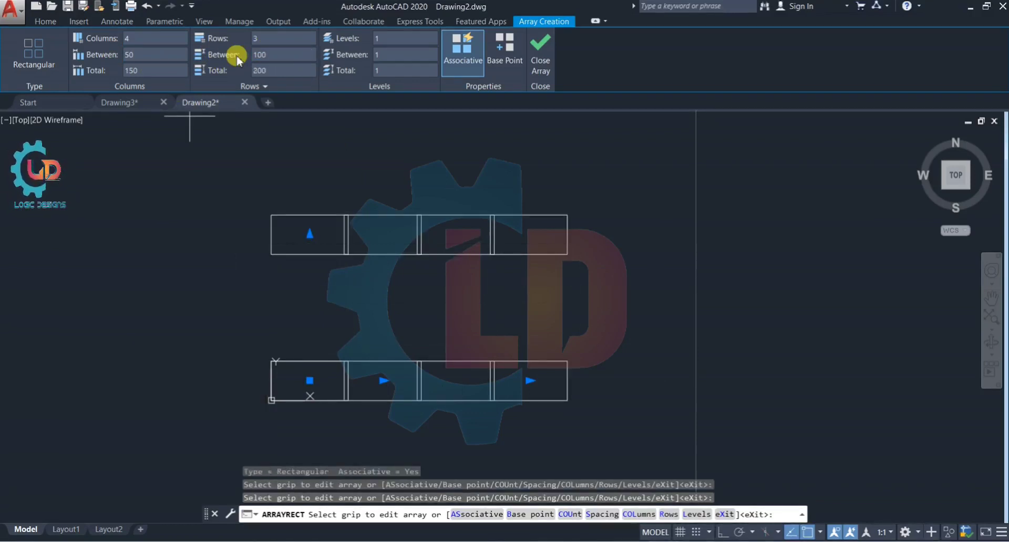
pyautogui.scroll(-4, 467, 217)
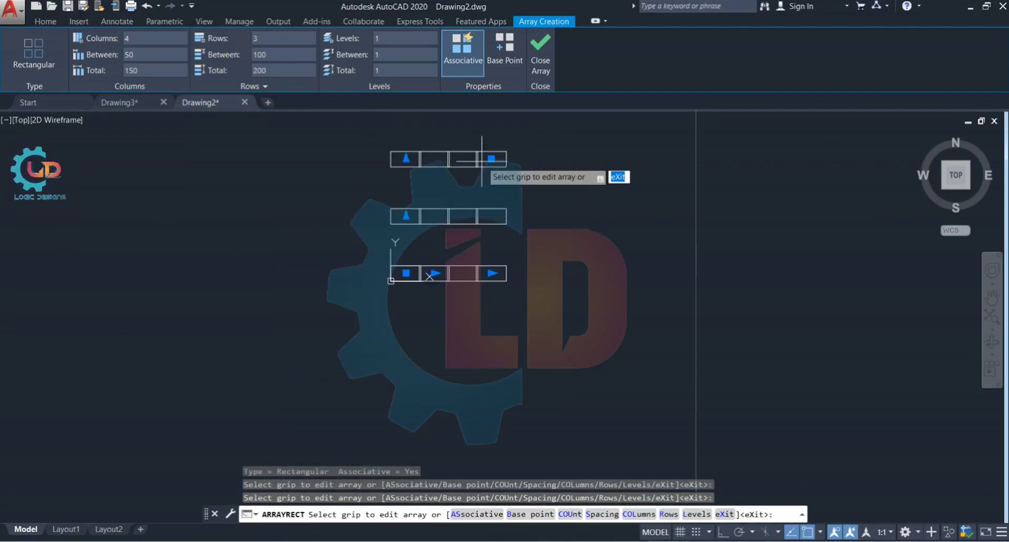
pyautogui.click(127, 55)
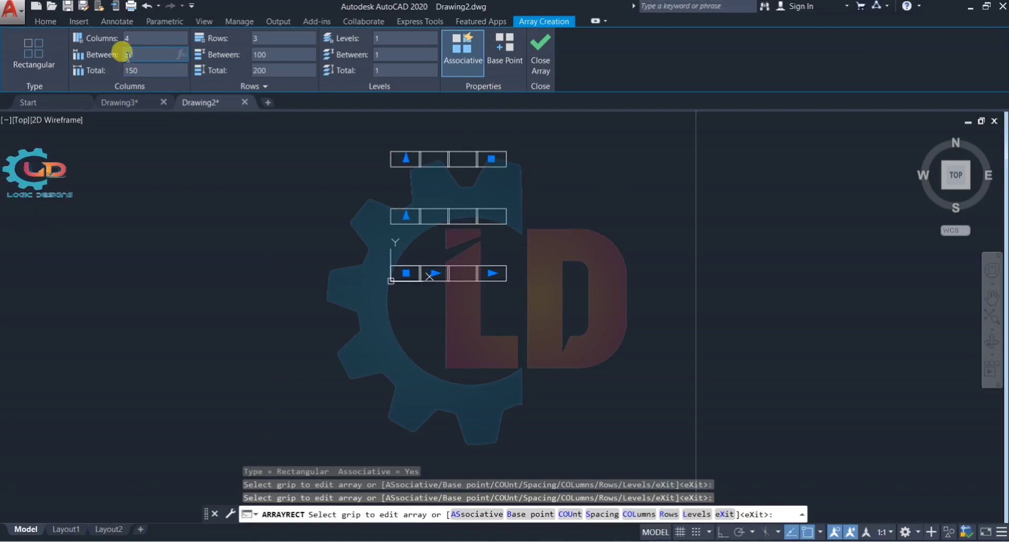
pyautogui.write('70')
pyautogui.press('Return')
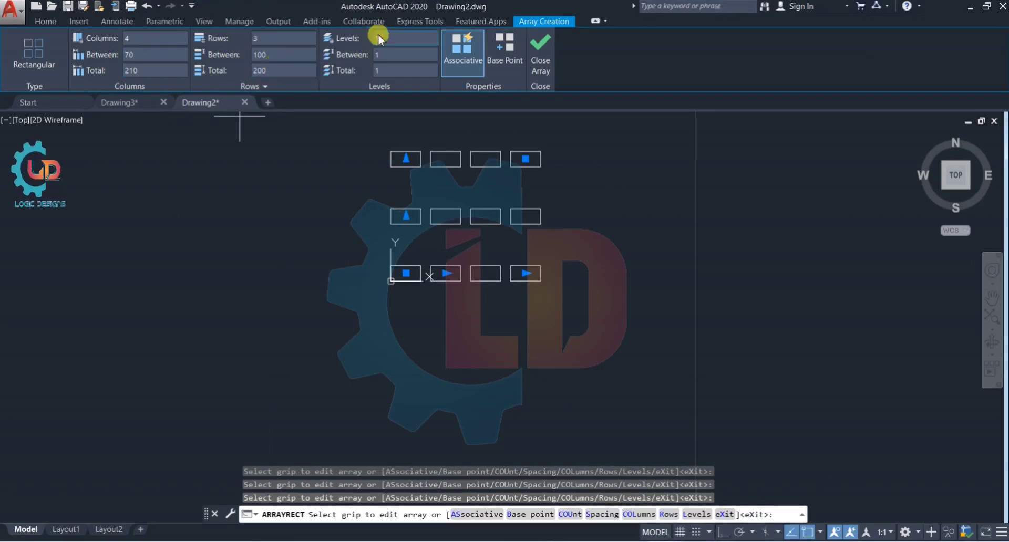
# Toggle the array's Associative option off and back on, leaving it enabled, and finish the rectangular array.
pyautogui.click(467, 67)
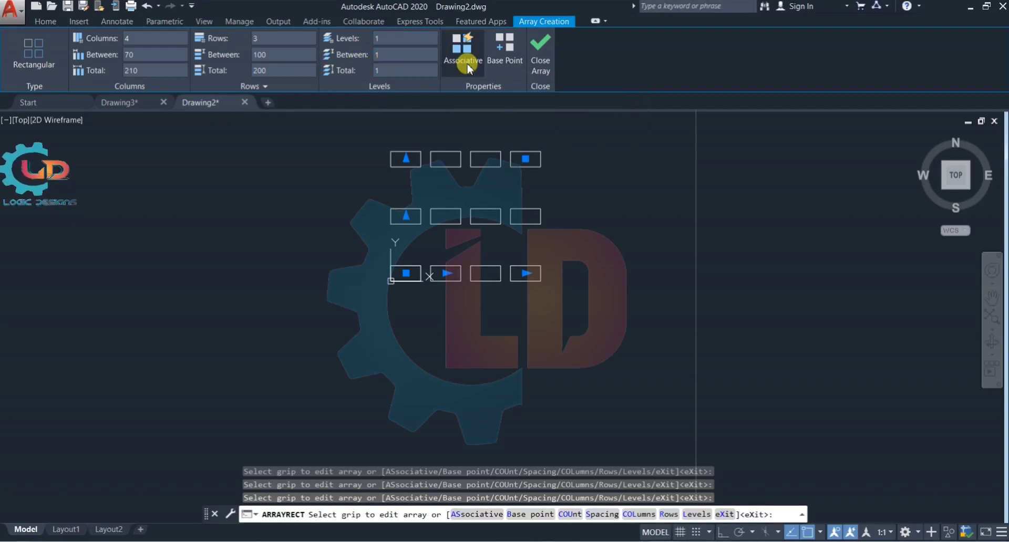
pyautogui.click(467, 67)
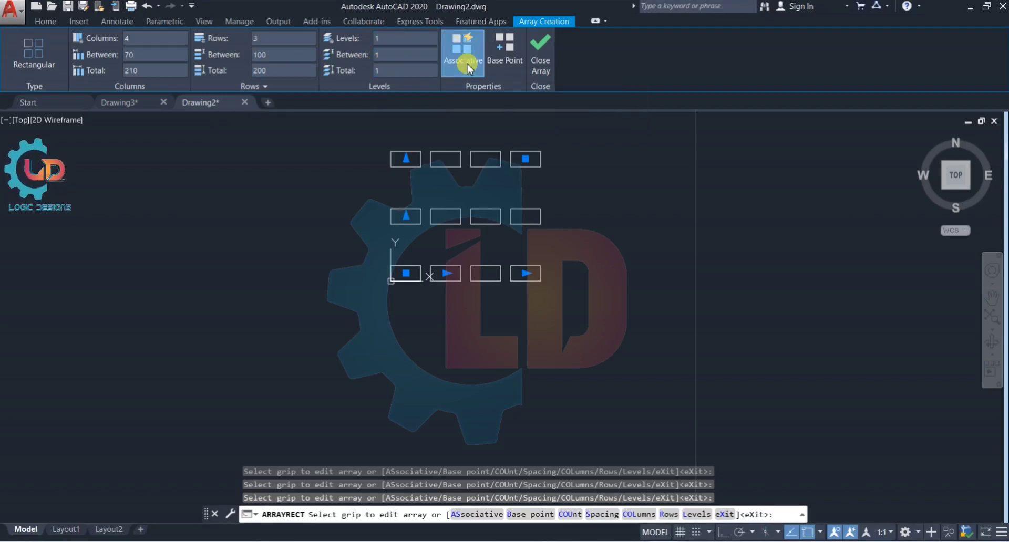
pyautogui.click(467, 67)
pyautogui.click(467, 67)
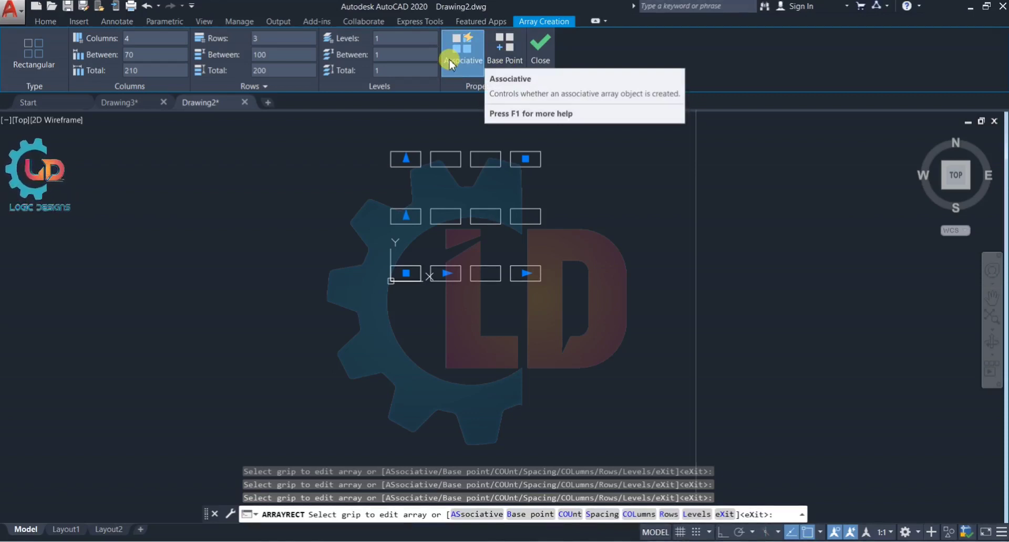
pyautogui.click(544, 65)
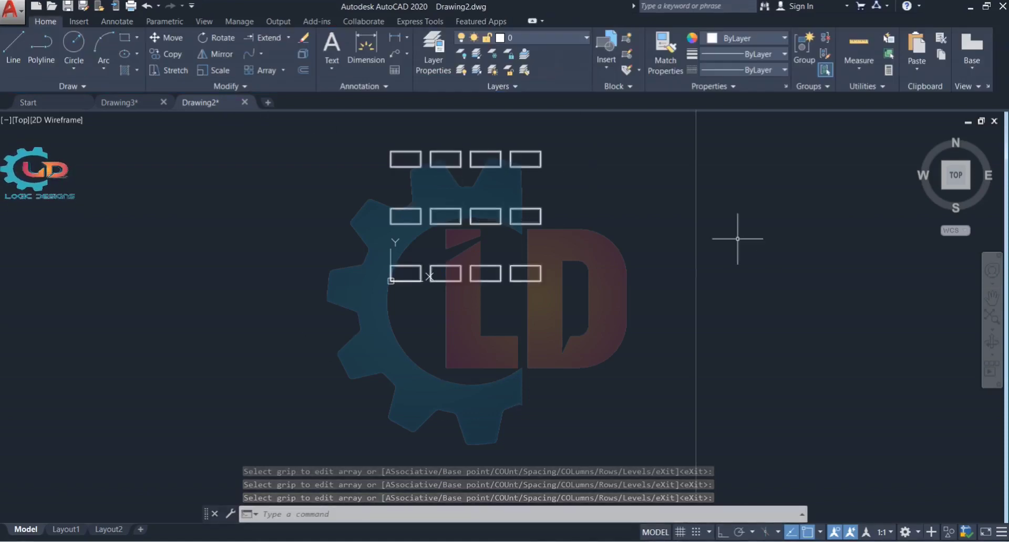
# Erase the rectangular array and all other objects so the drawing is empty.
pyautogui.moveTo(727, 231); pyautogui.dragTo(716, 279, button='middle')
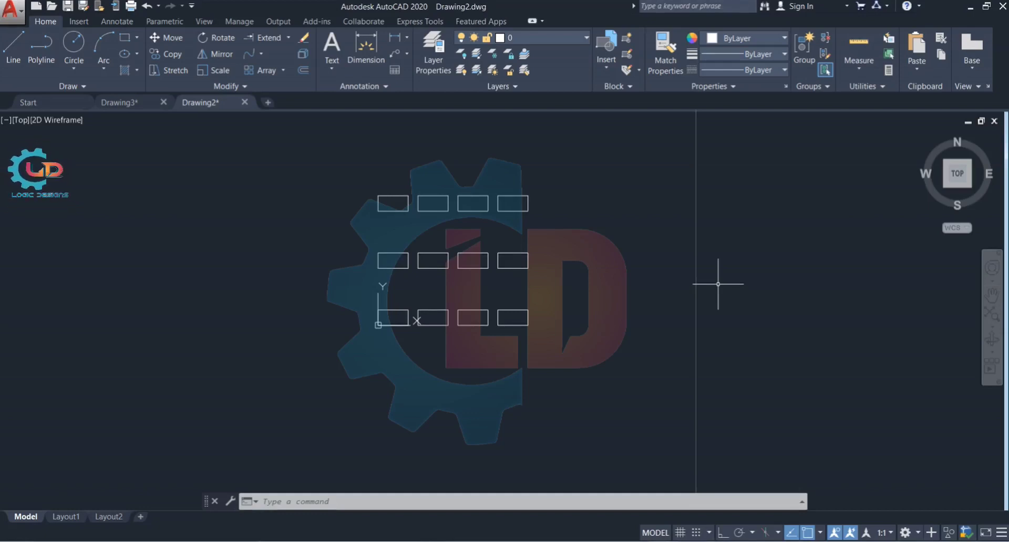
pyautogui.hotkey('ctrl', 'a')
pyautogui.press('Delete')
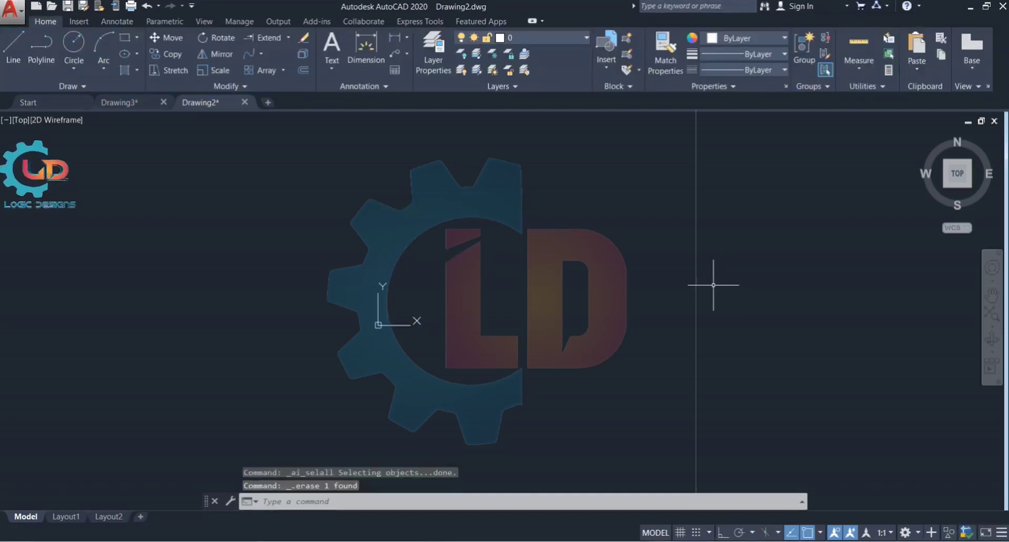
pyautogui.click(282, 68)
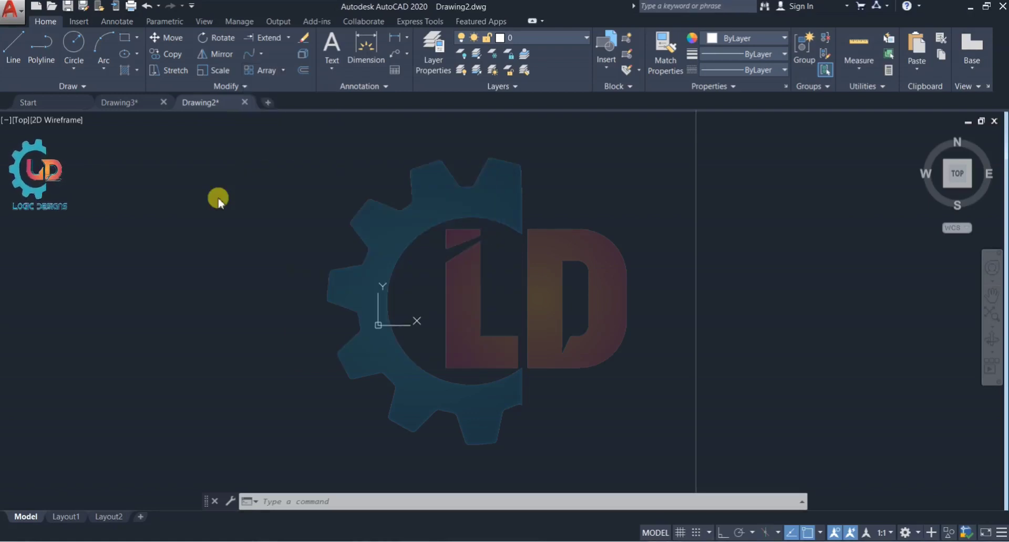
pyautogui.hotkey('ctrl', 'a')
pyautogui.press('Delete')
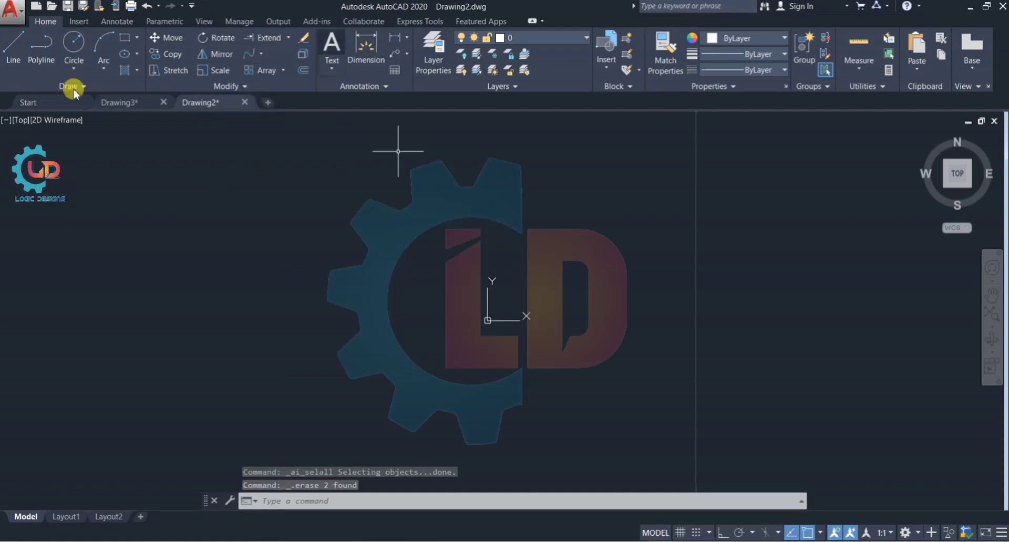
# Draw a circle centred at the origin (0,0) with a radius of 100.
pyautogui.click(81, 45)
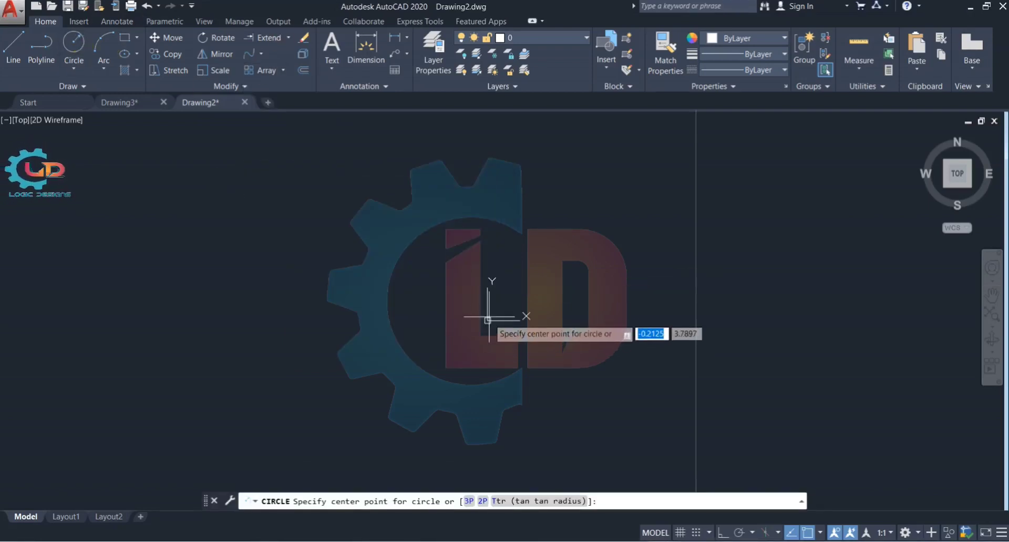
pyautogui.write('0')
pyautogui.press('Tab')
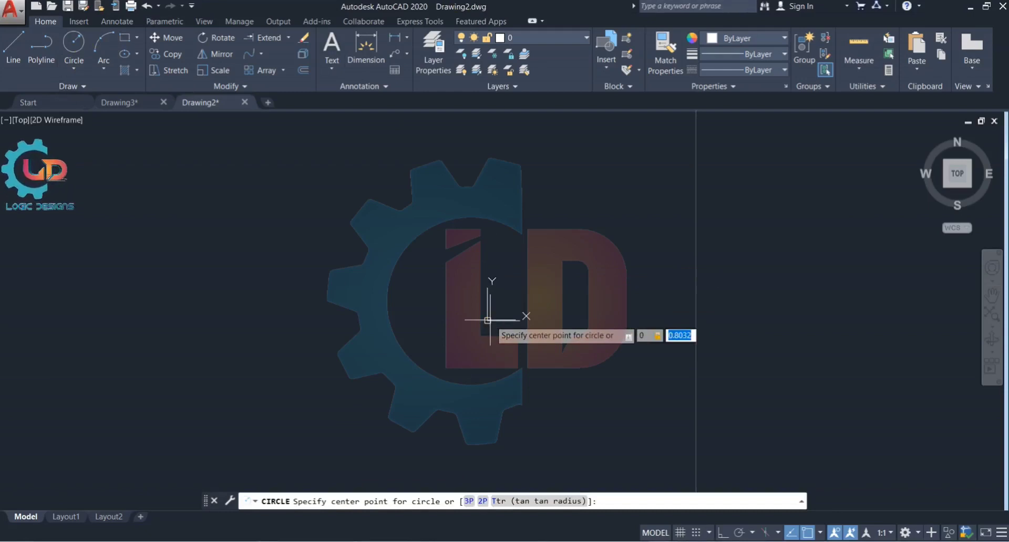
pyautogui.write('0')
pyautogui.press('Return')
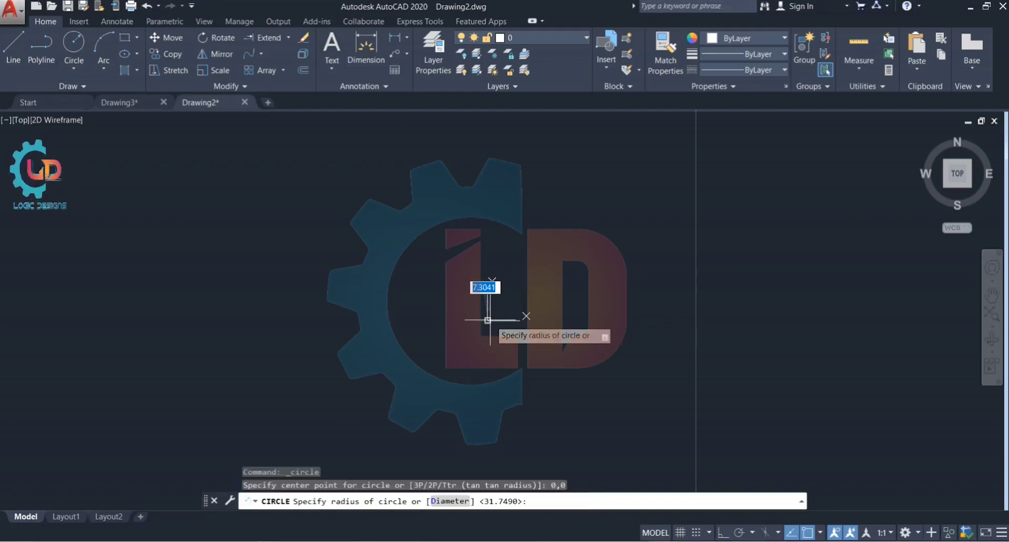
pyautogui.write('100')
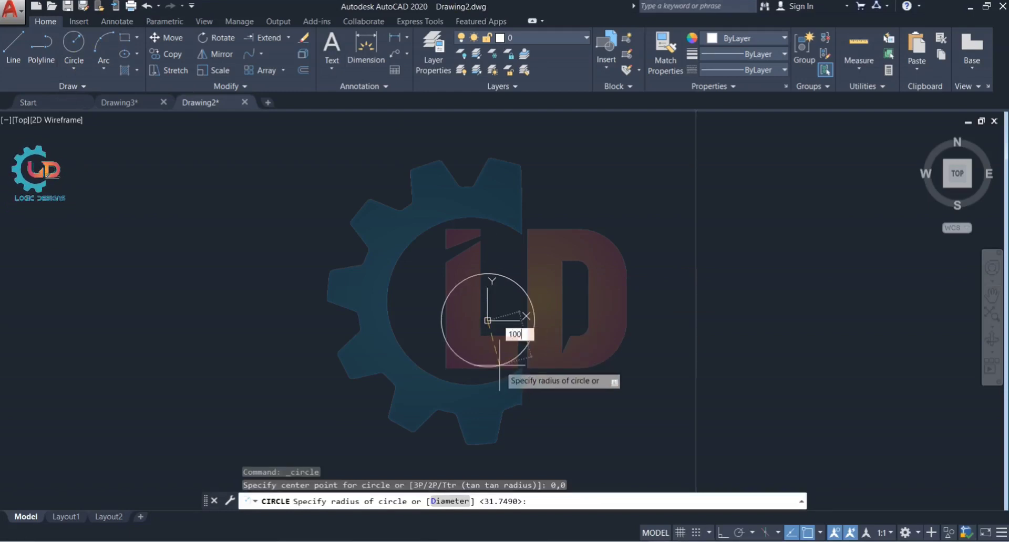
pyautogui.press('Return')
# Draw a small rectangle about 33 units wide straddling the uppermost part of the circle.
pyautogui.scroll(2, 368, 436)
pyautogui.moveTo(642, 214)
pyautogui.mouseDown(button='middle')
pyautogui.moveTo(635, 244)
pyautogui.moveTo(607, 276)
pyautogui.mouseUp(button='middle')
pyautogui.scroll(4, 507, 239)
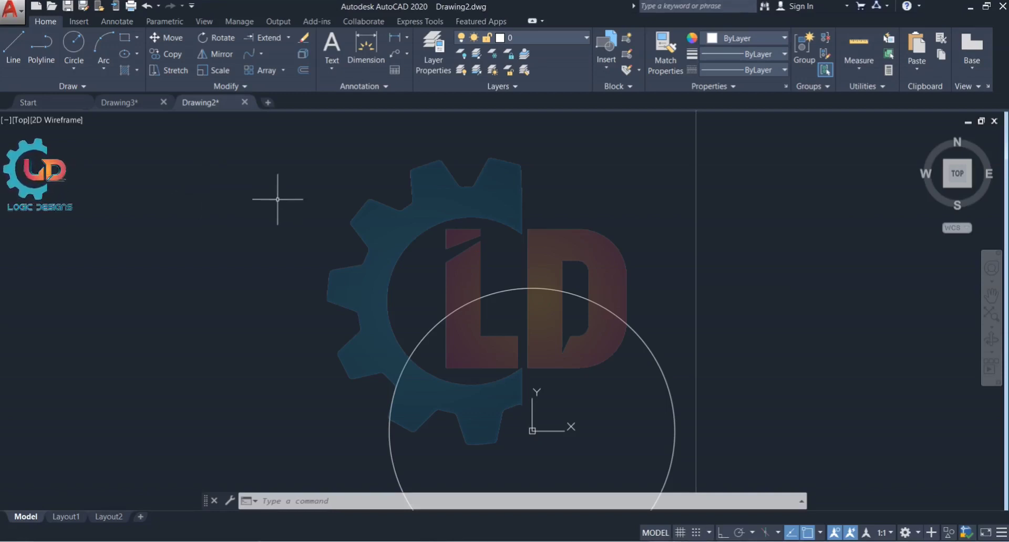
pyautogui.click(122, 38)
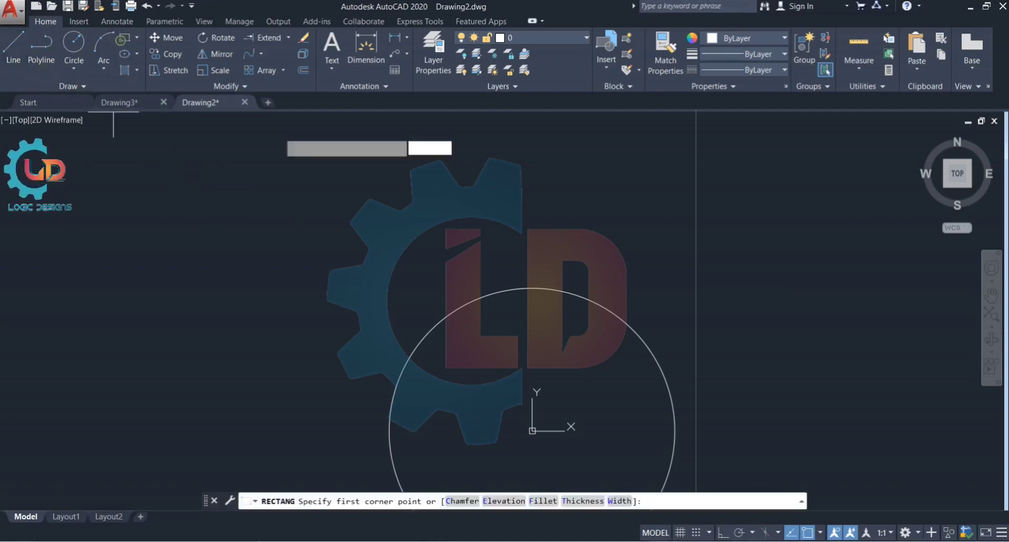
pyautogui.click(506, 290)
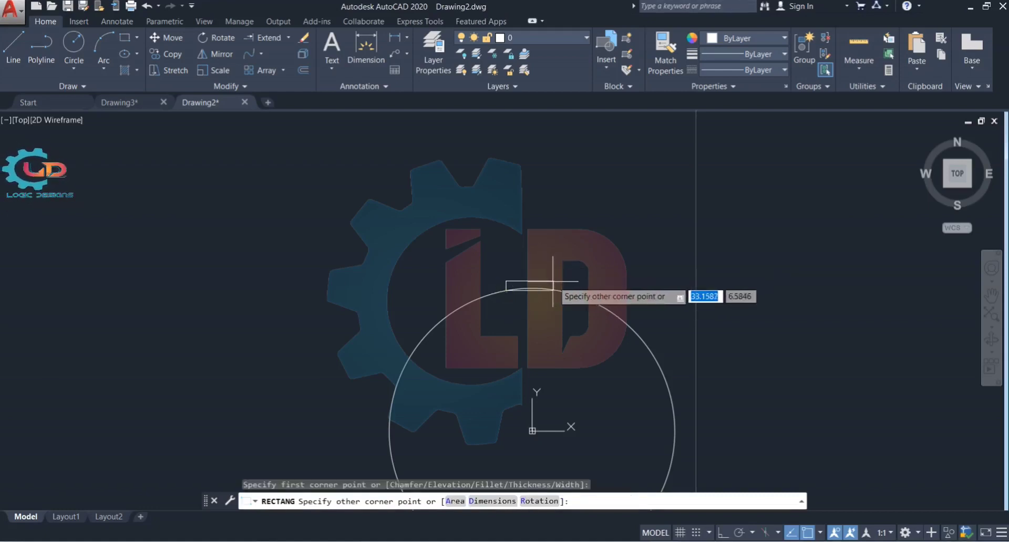
pyautogui.press('Escape')
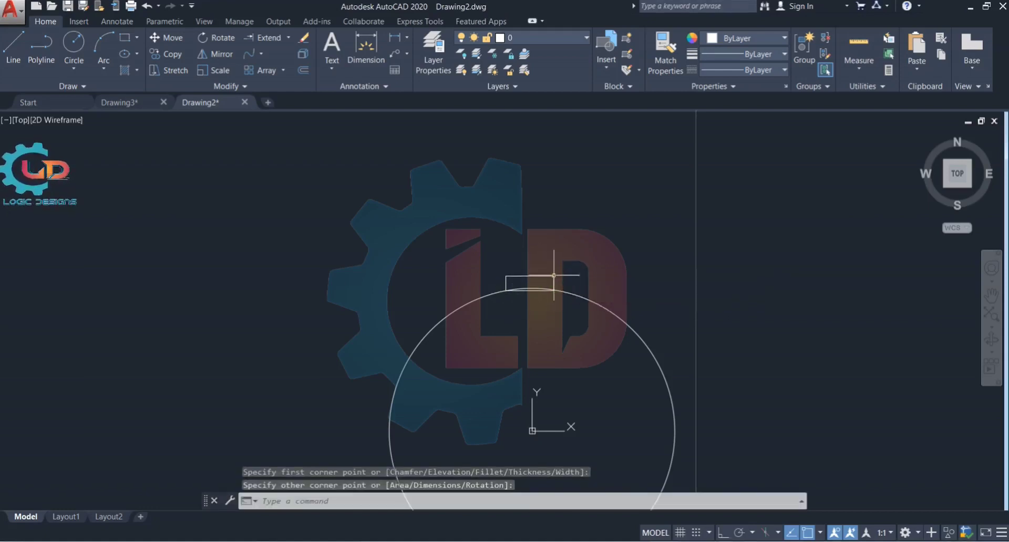
# Trim the circle's arc inside the small rectangle and the rectangle's lower edge, leaving an open tooth on the circle.
pyautogui.scroll(5, 540, 300)
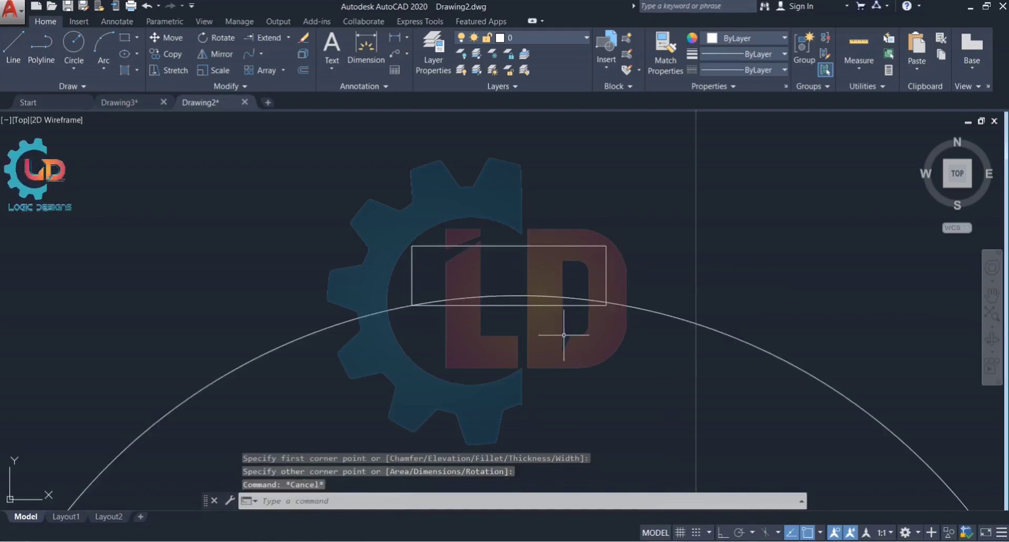
pyautogui.write('tr')
pyautogui.press('Return')
pyautogui.press('Return')
pyautogui.click(543, 365)
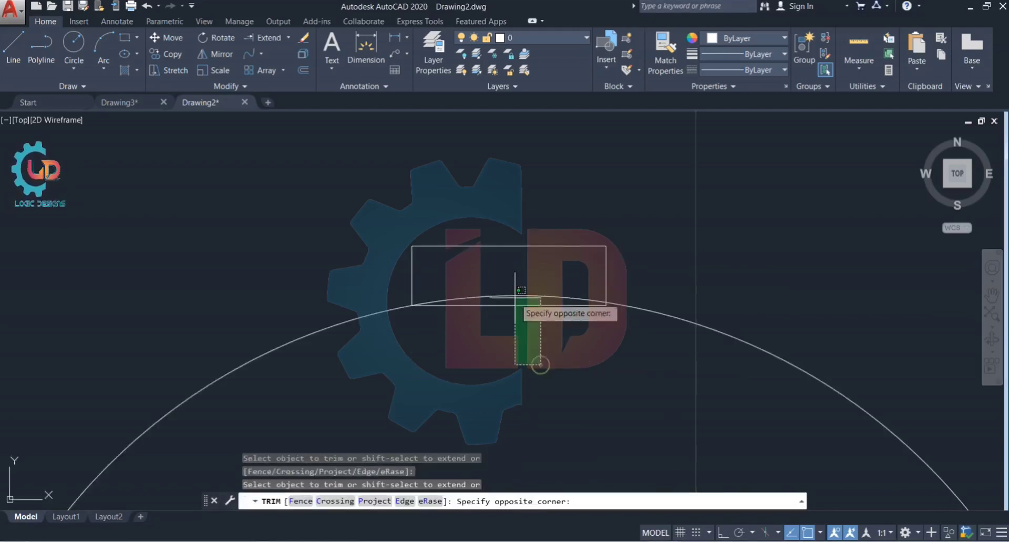
pyautogui.click(437, 261)
pyautogui.scroll(-5, 595, 363)
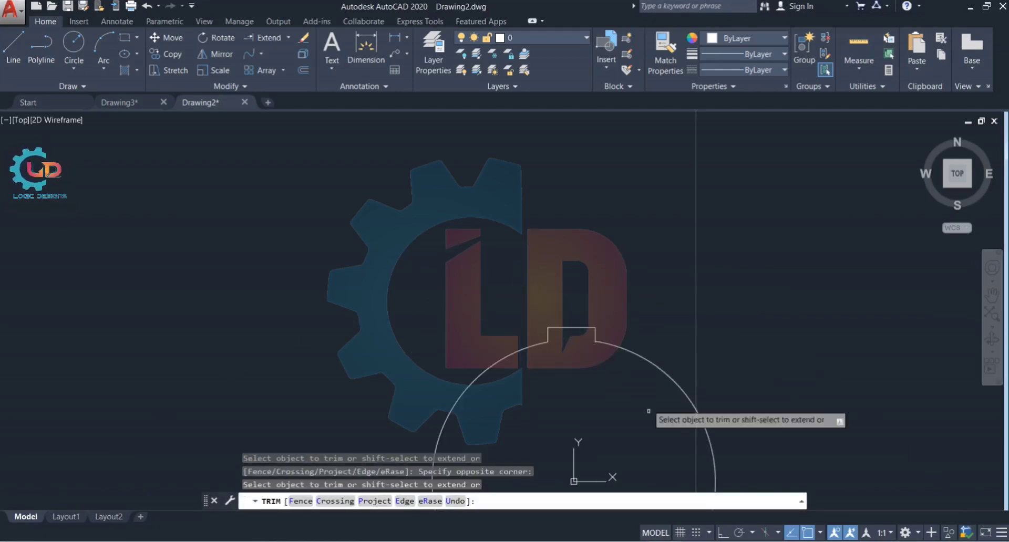
pyautogui.moveTo(680, 280); pyautogui.dragTo(632, 175, button='middle')
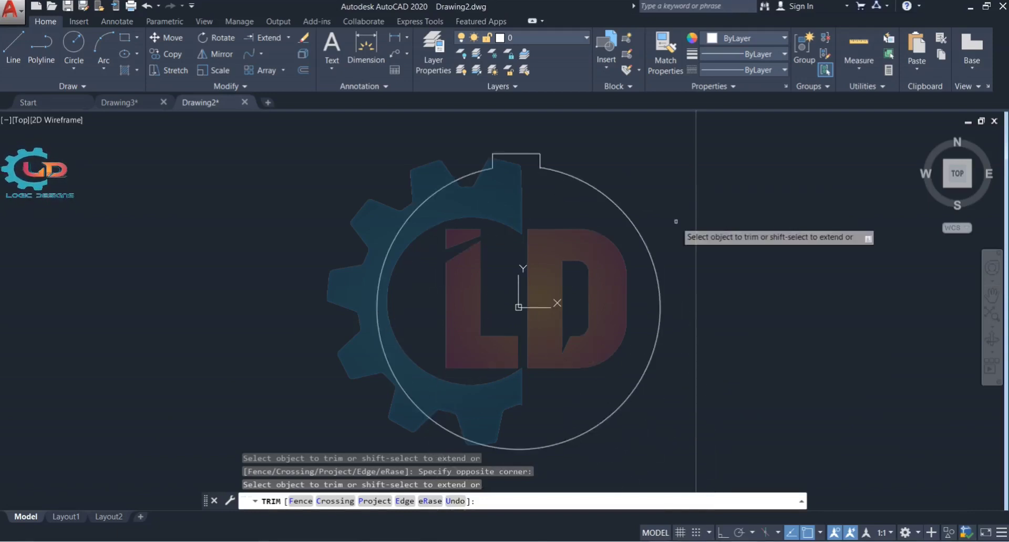
pyautogui.press('Escape')
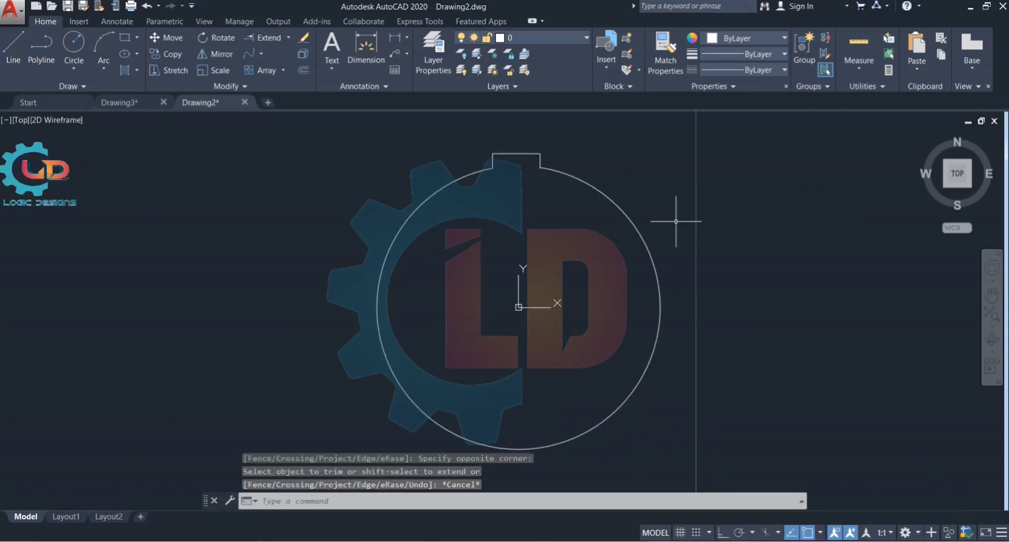
pyautogui.press('Escape')
pyautogui.press('Escape')
pyautogui.press('Escape')
# Create a path array of the tooth outline using the circle as the path curve.
pyautogui.write('AR')
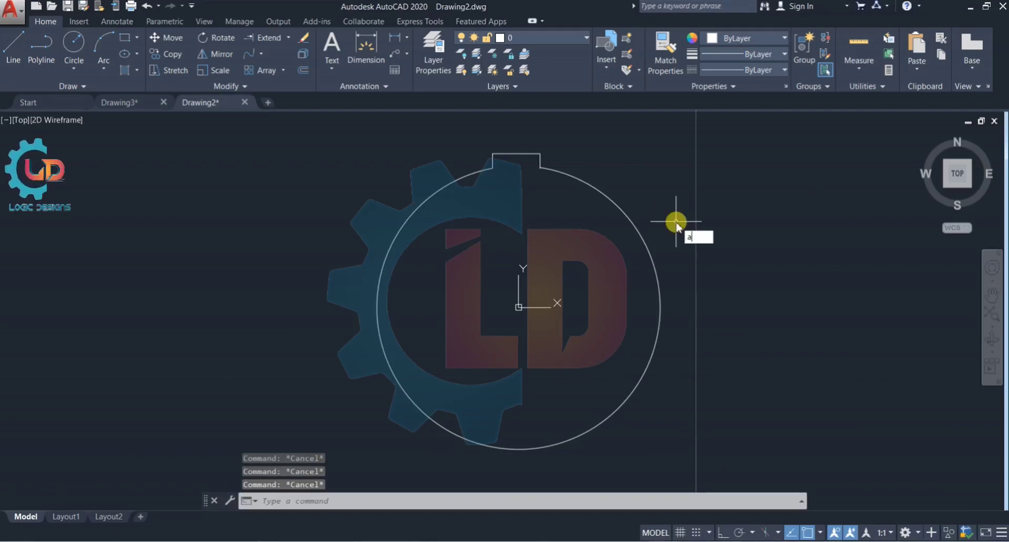
pyautogui.press('Return')
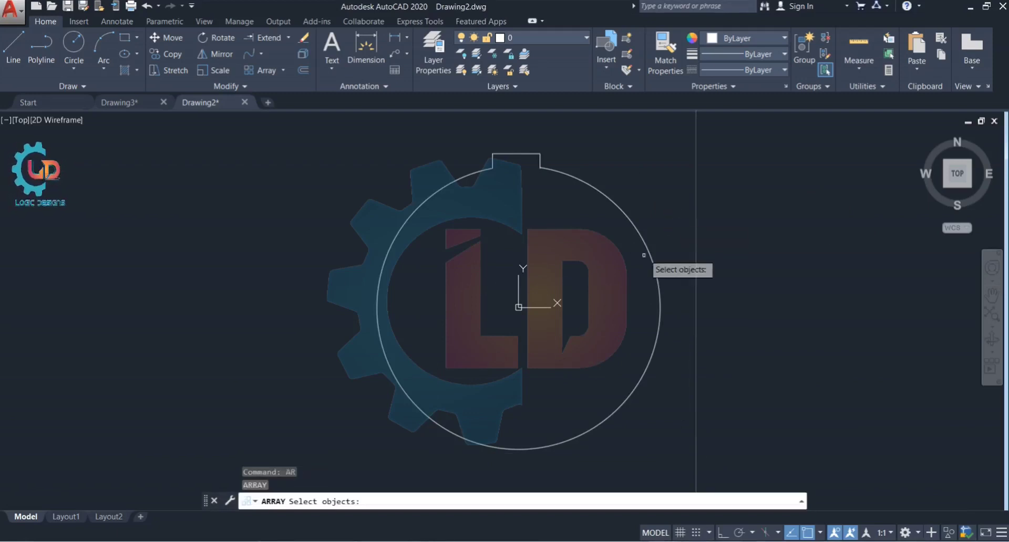
pyautogui.scroll(4, 521, 155)
pyautogui.click(490, 177)
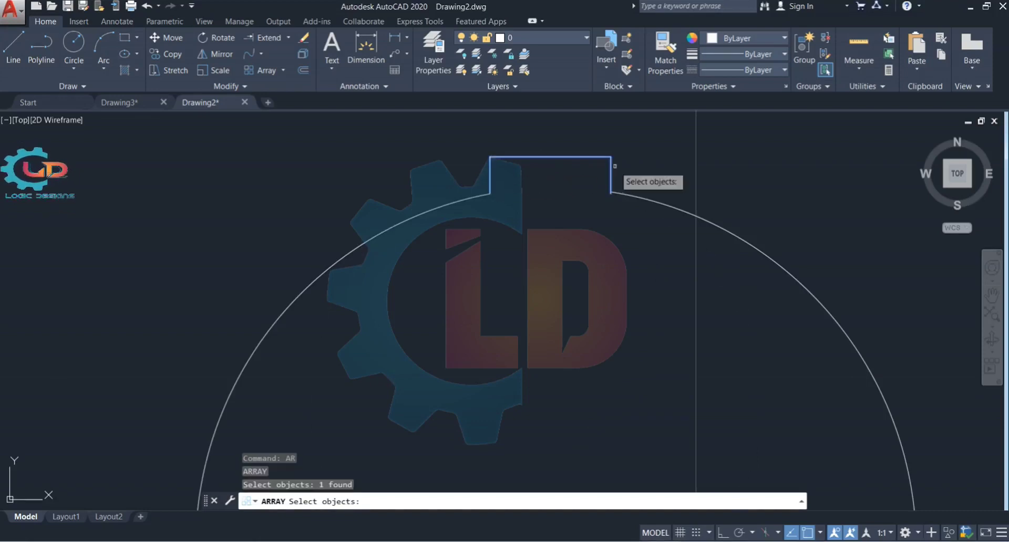
pyautogui.scroll(-4, 659, 163)
pyautogui.click(709, 190)
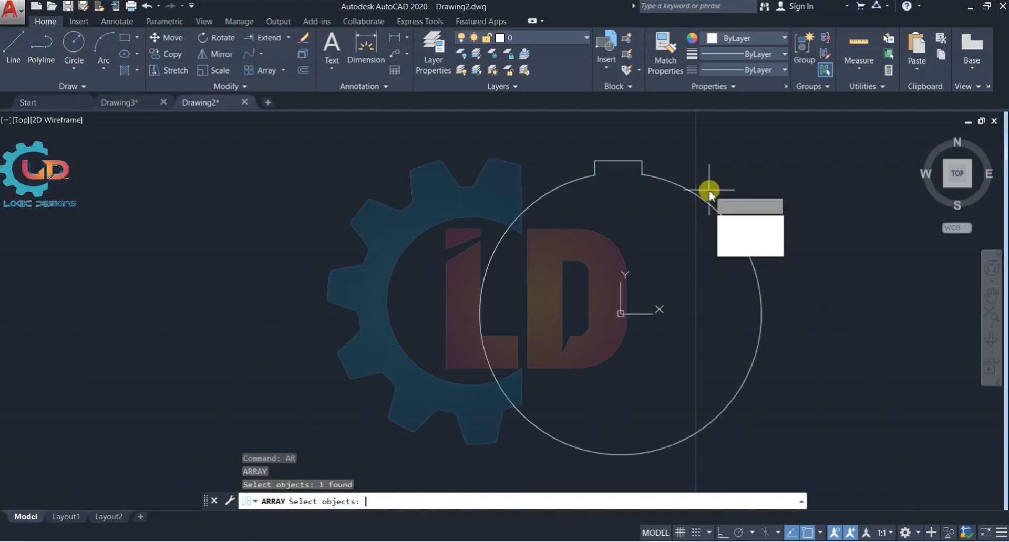
pyautogui.click(733, 239)
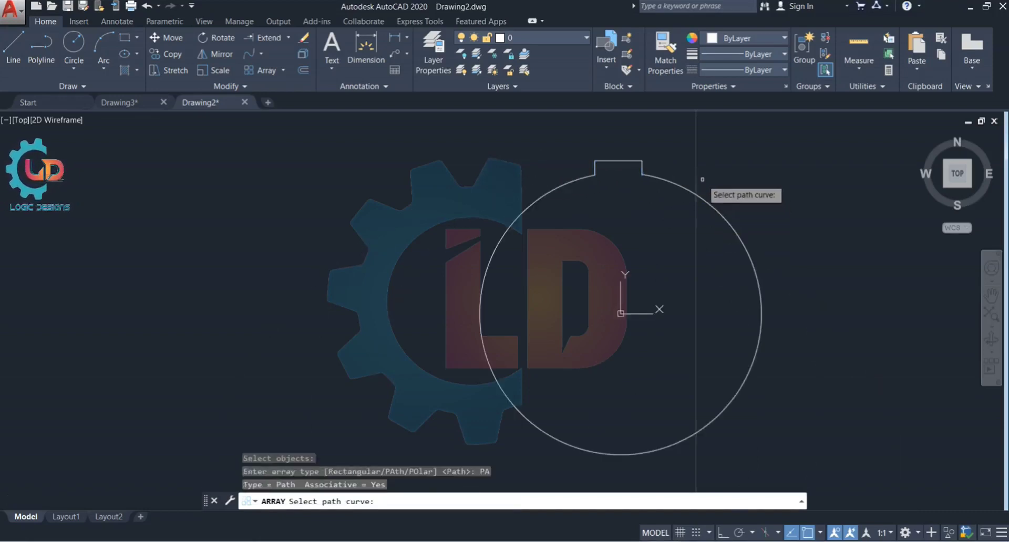
pyautogui.click(706, 202)
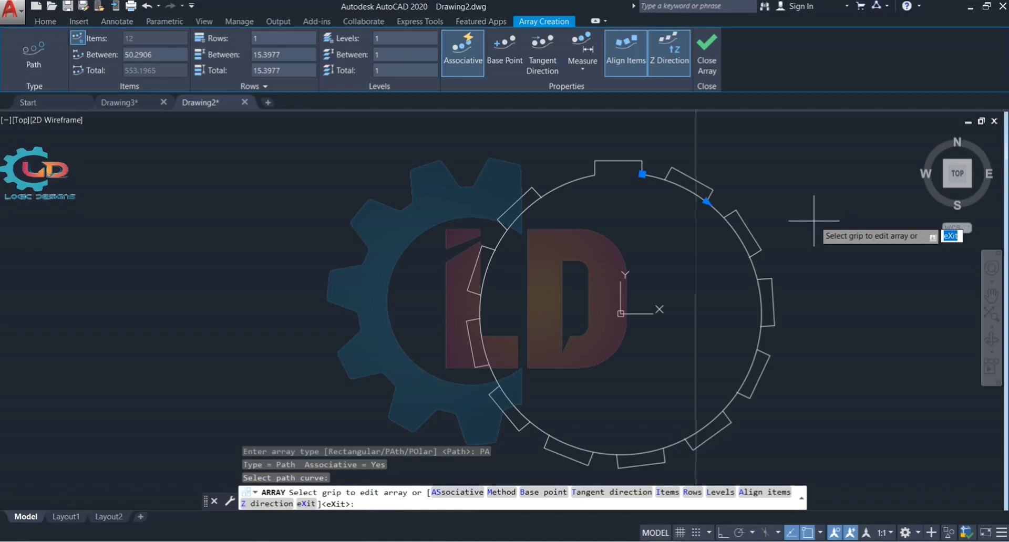
# Set the spacing between the path array's items to 50.
pyautogui.click(152, 54)
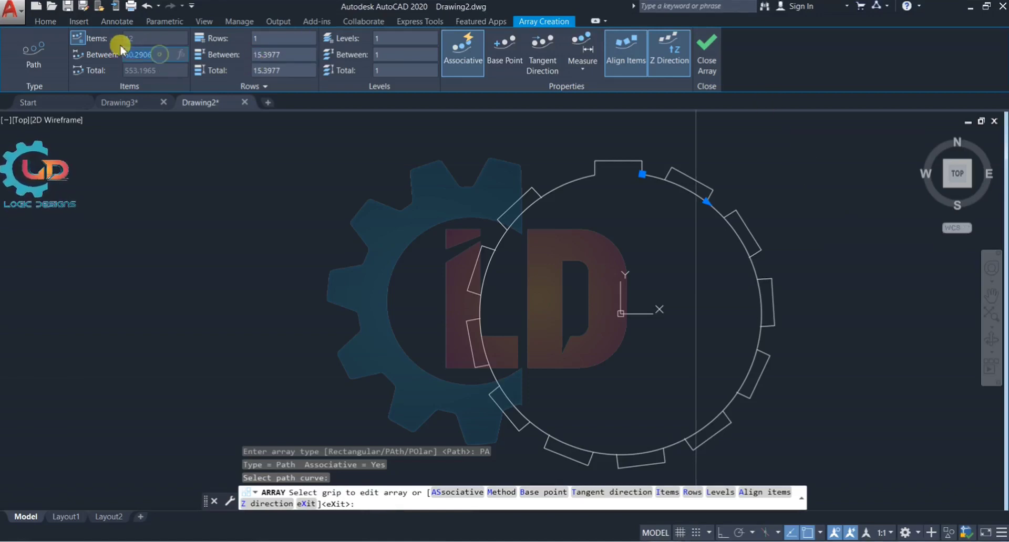
pyautogui.write('50')
pyautogui.press('Return')
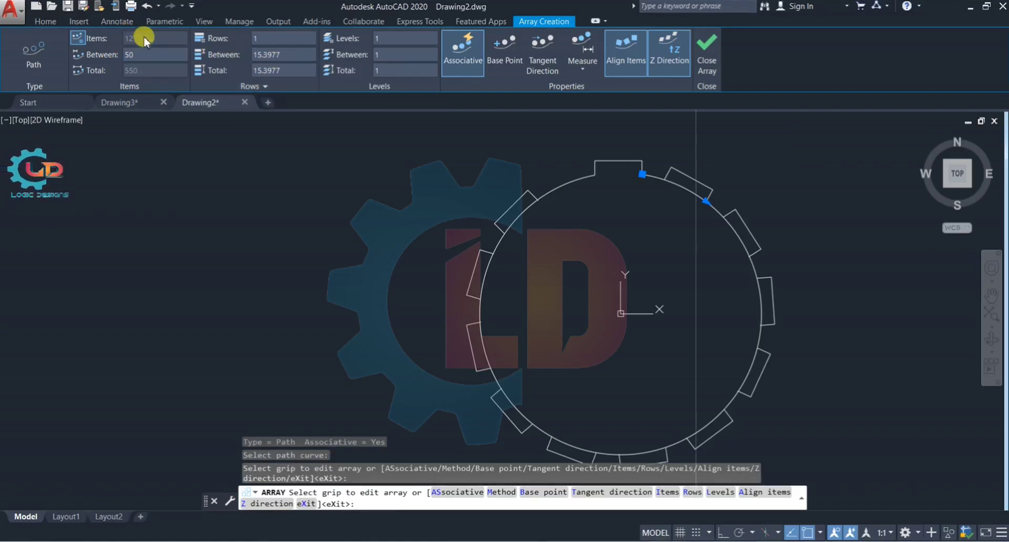
# Change the spacing between the path array's items to 120.
pyautogui.click(141, 54)
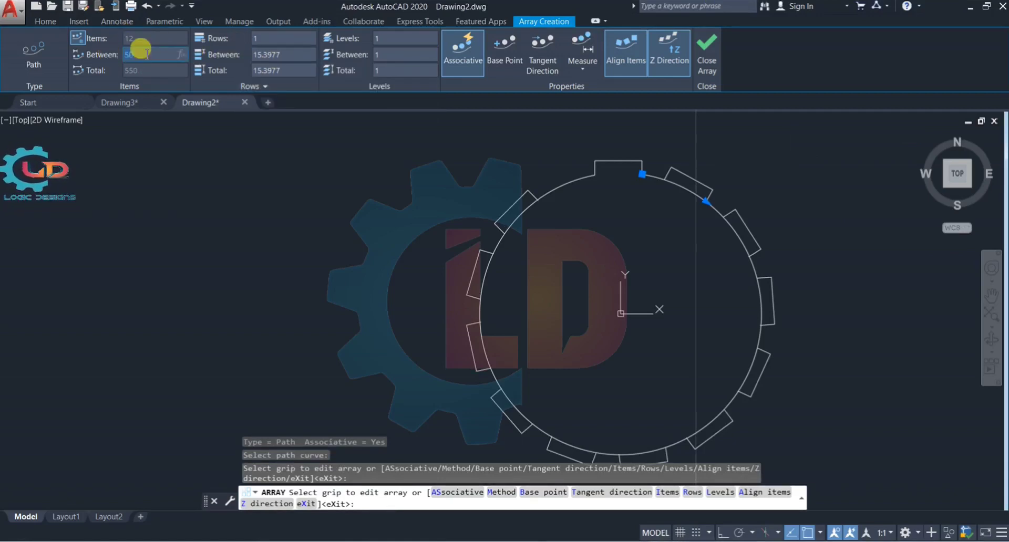
pyautogui.write('120')
pyautogui.press('Return')
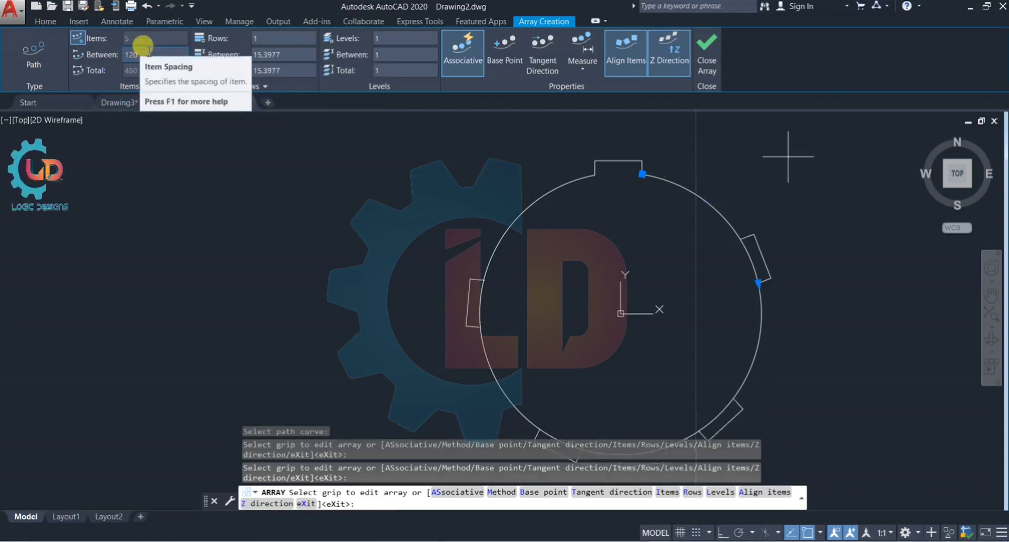
pyautogui.click(122, 54)
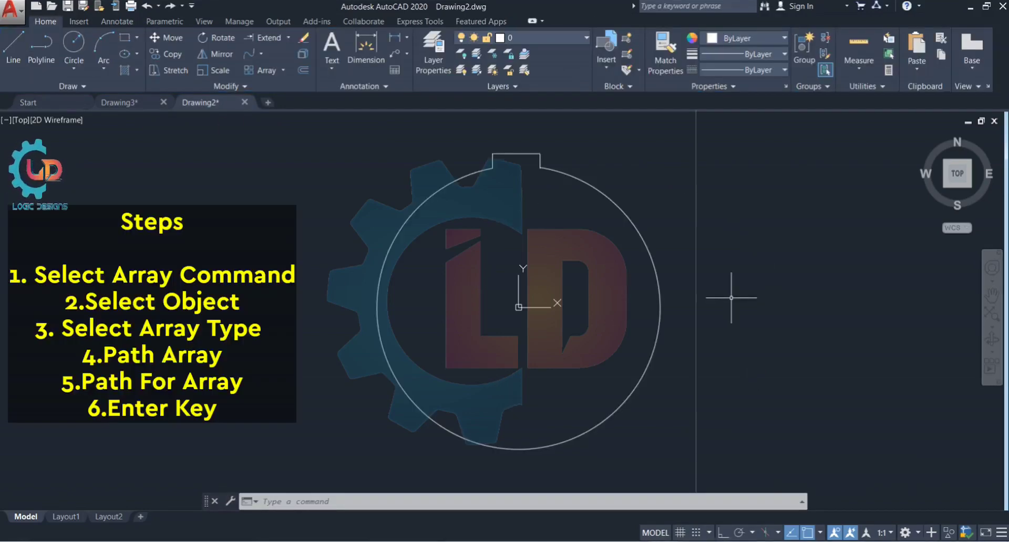
# Array the tooth outline as an associative path array with the circle as the path curve, and end the command.
pyautogui.write('A')
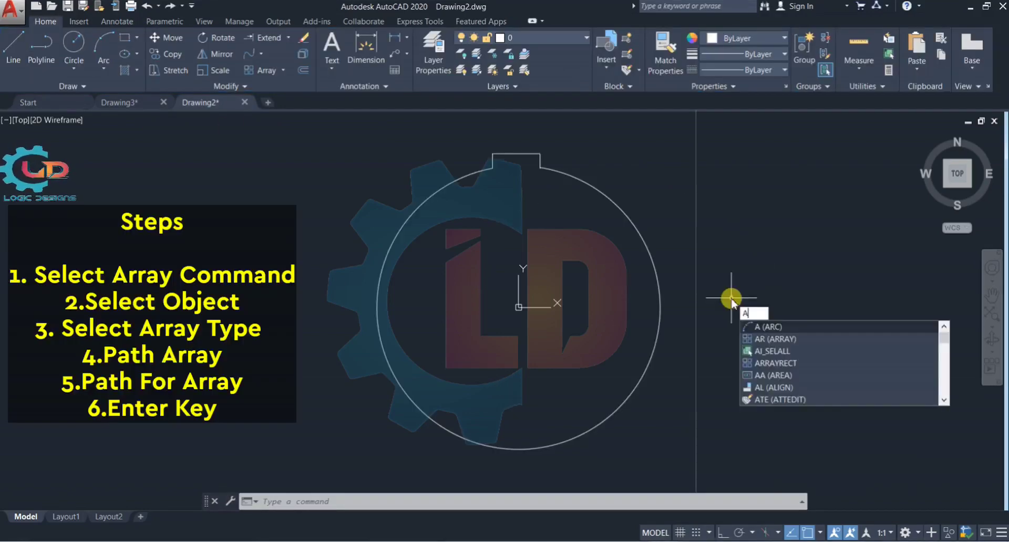
pyautogui.write('R')
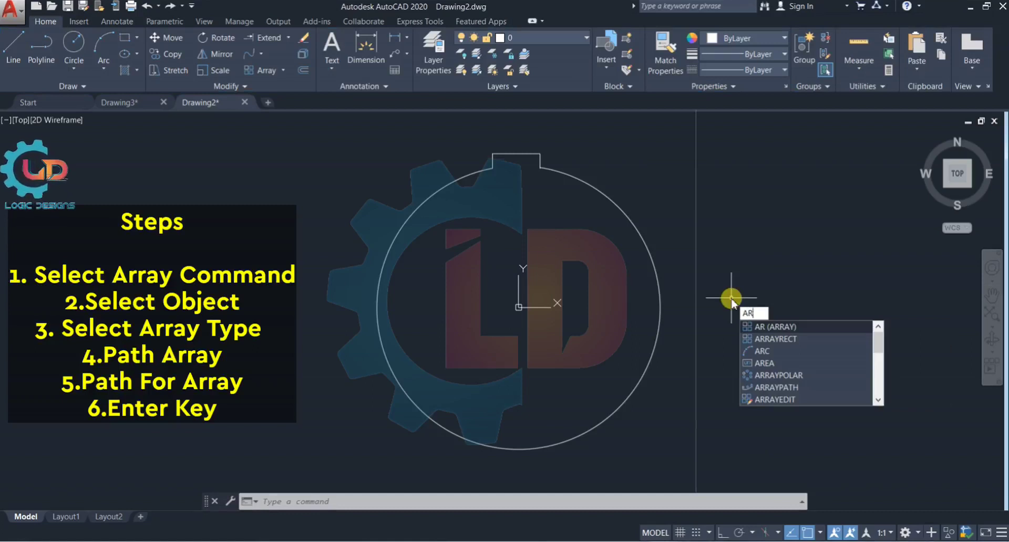
pyautogui.press('Return')
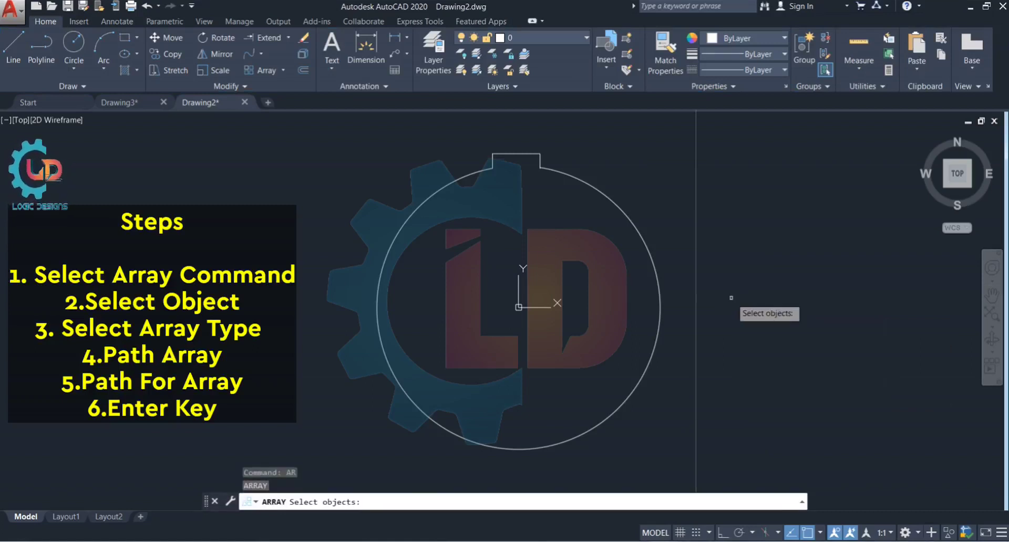
pyautogui.click(515, 153)
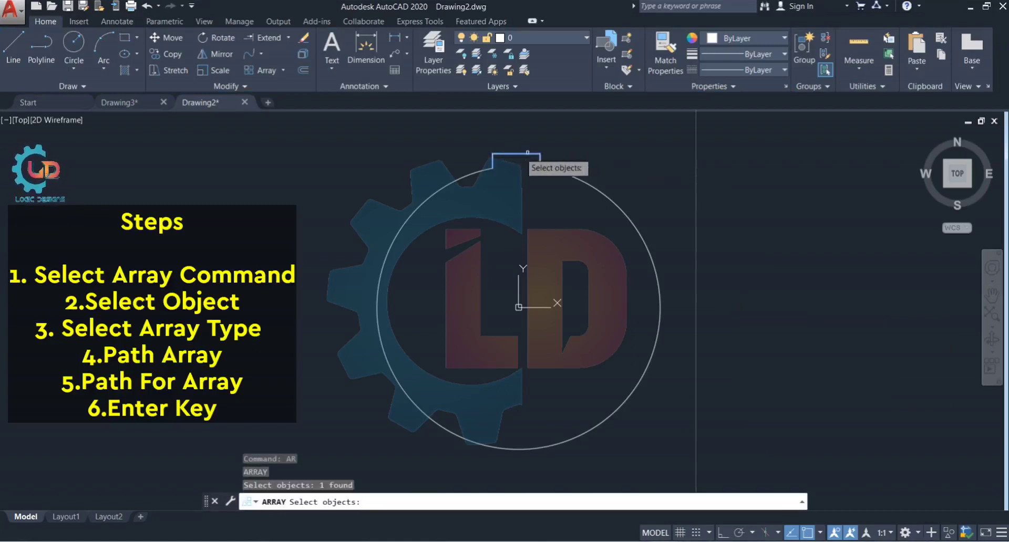
pyautogui.rightClick(609, 165)
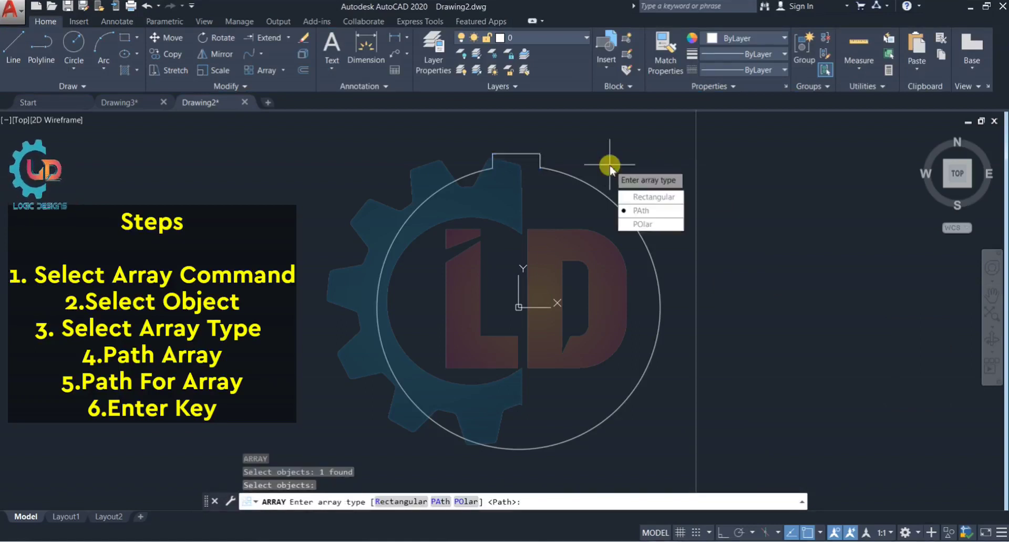
pyautogui.click(645, 210)
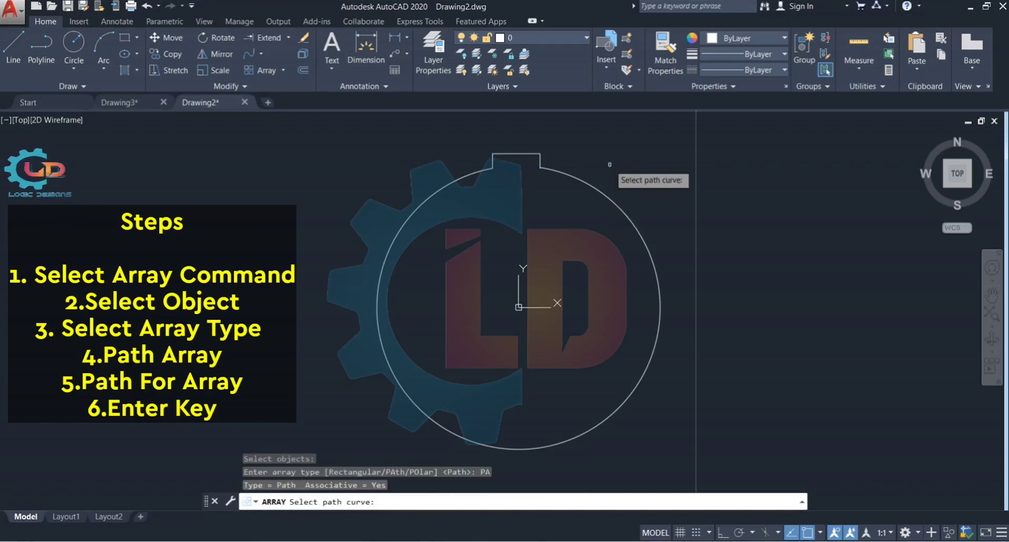
pyautogui.click(601, 192)
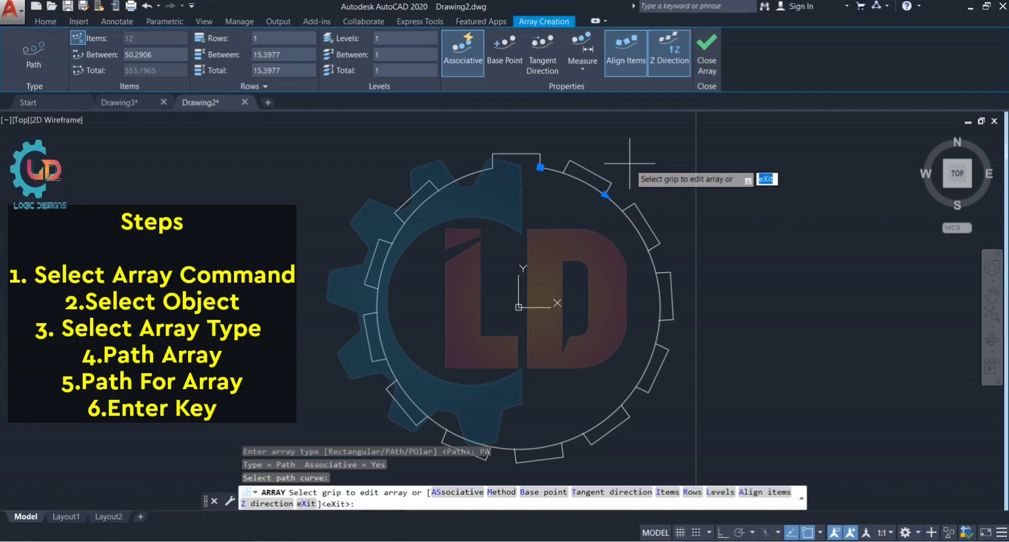
pyautogui.click(477, 59)
pyautogui.click(446, 57)
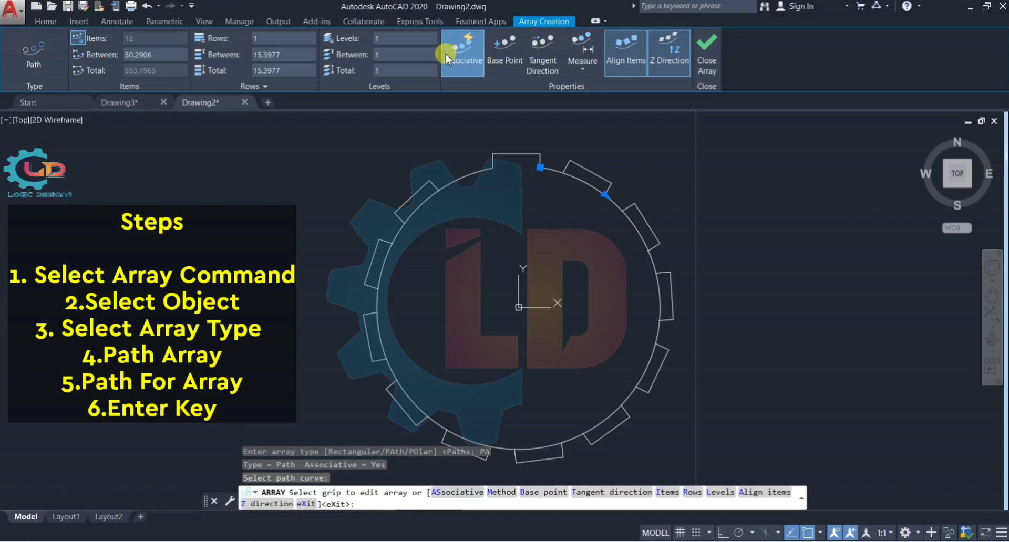
pyautogui.press('Escape')
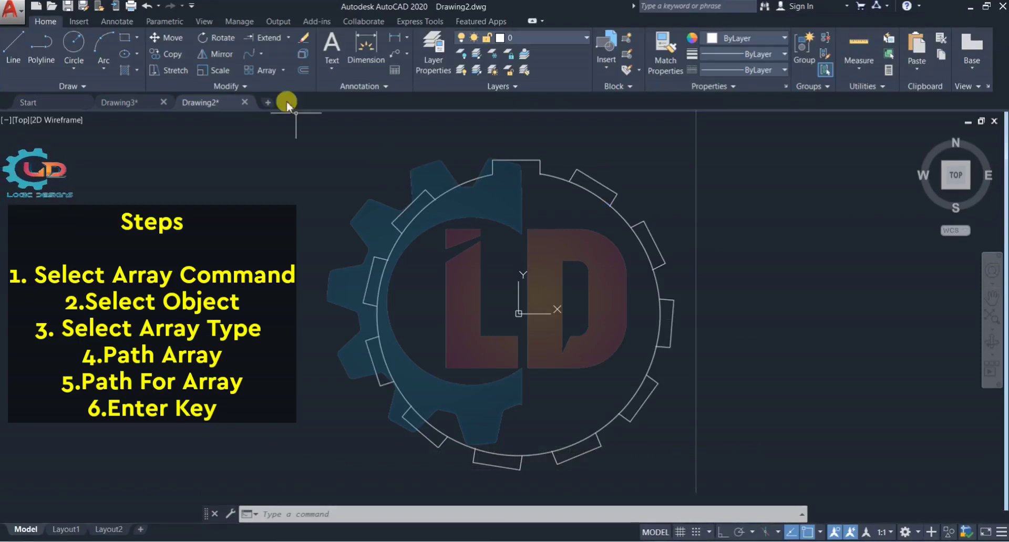
pyautogui.click(282, 72)
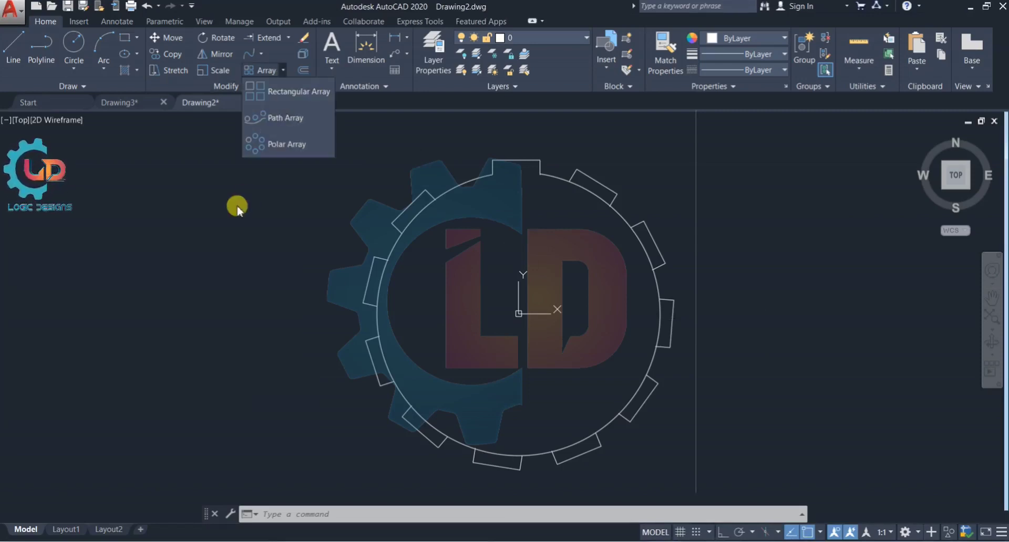
pyautogui.click(237, 206)
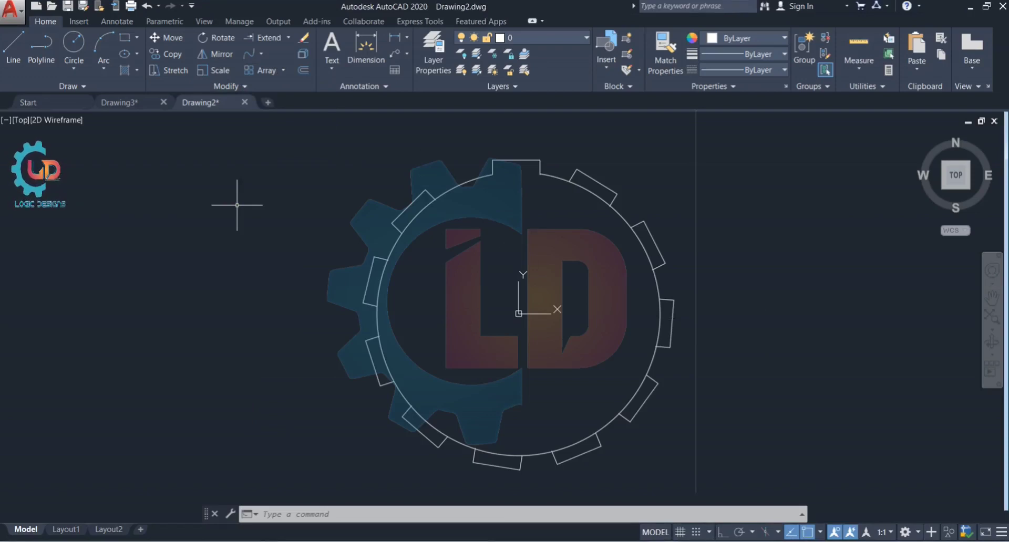
# Draw a small circle with a radius of about 16.4 inside the toothed ring, below the uppermost tooth.
pyautogui.write('c')
pyautogui.press('Escape')
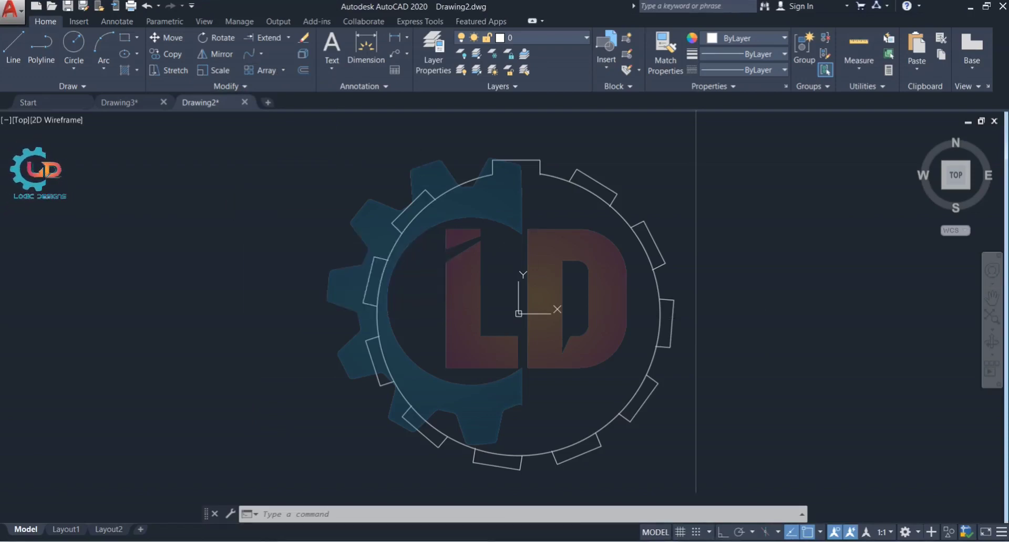
pyautogui.press('Return')
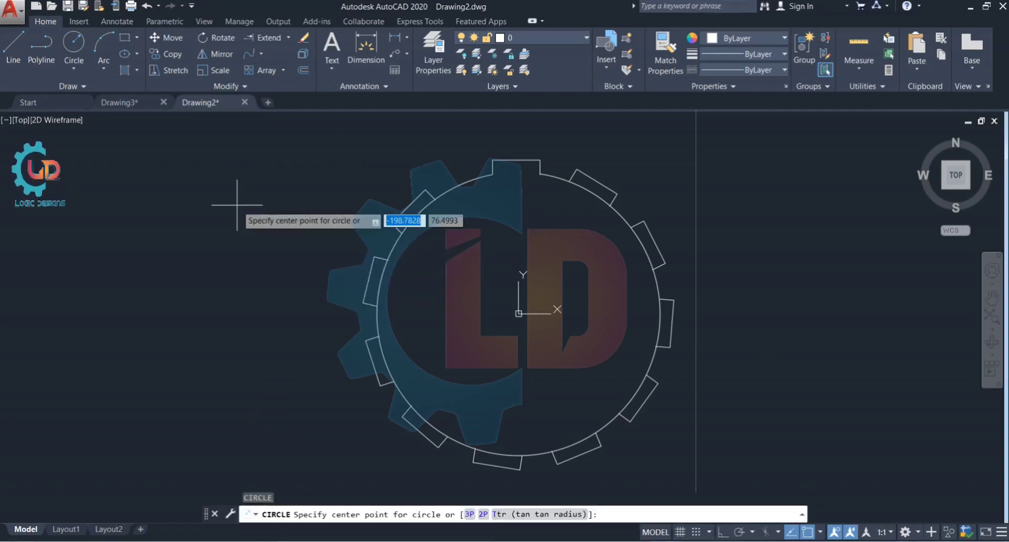
pyautogui.click(516, 214)
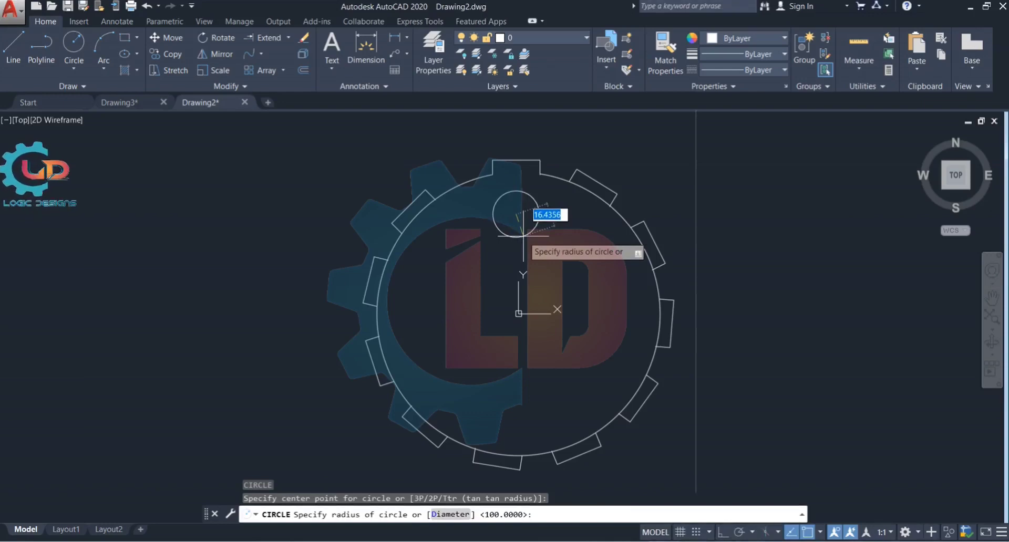
pyautogui.click(522, 236)
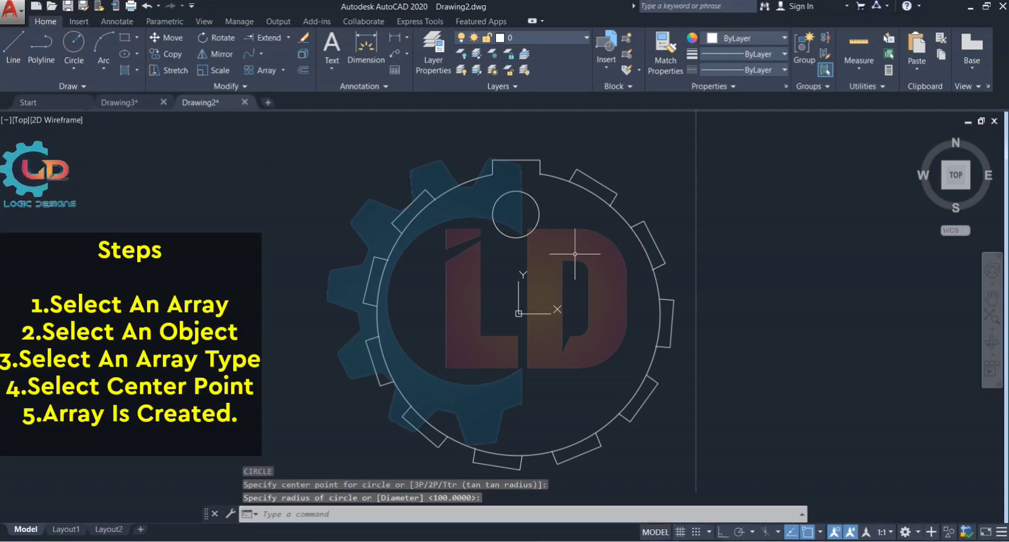
pyautogui.press('Escape')
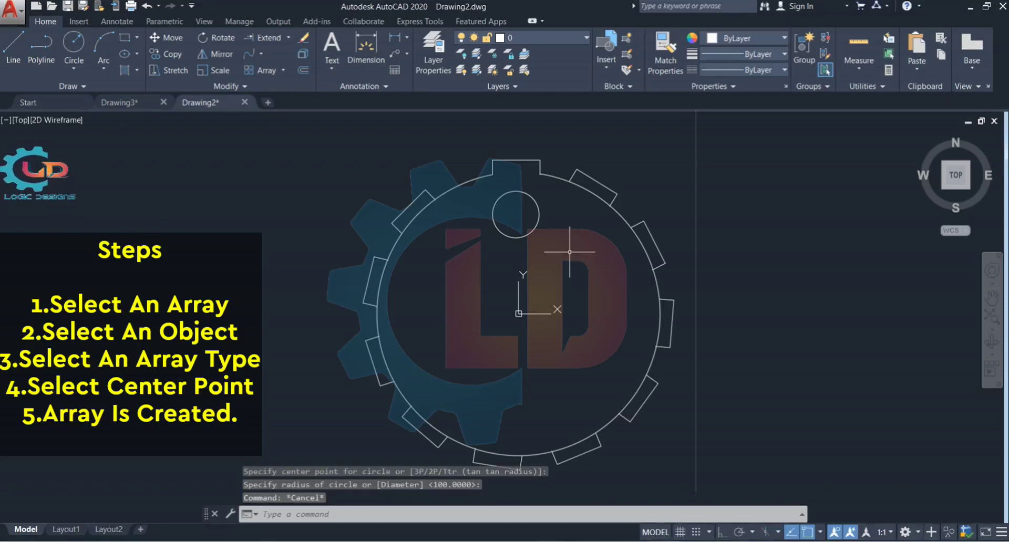
# Create a polar array of the small circle around the centre point 0,0.
pyautogui.click(282, 68)
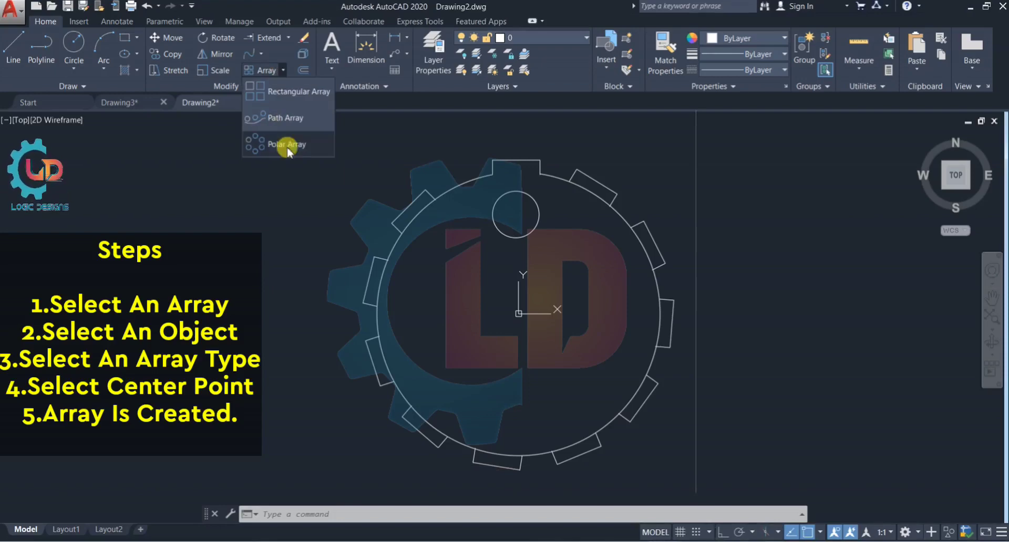
pyautogui.click(290, 514)
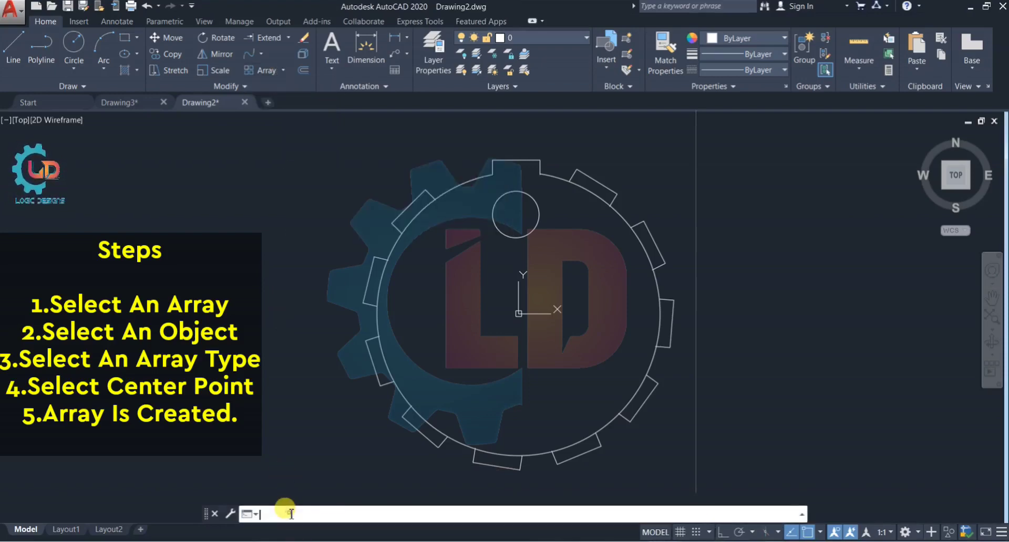
pyautogui.write('AR')
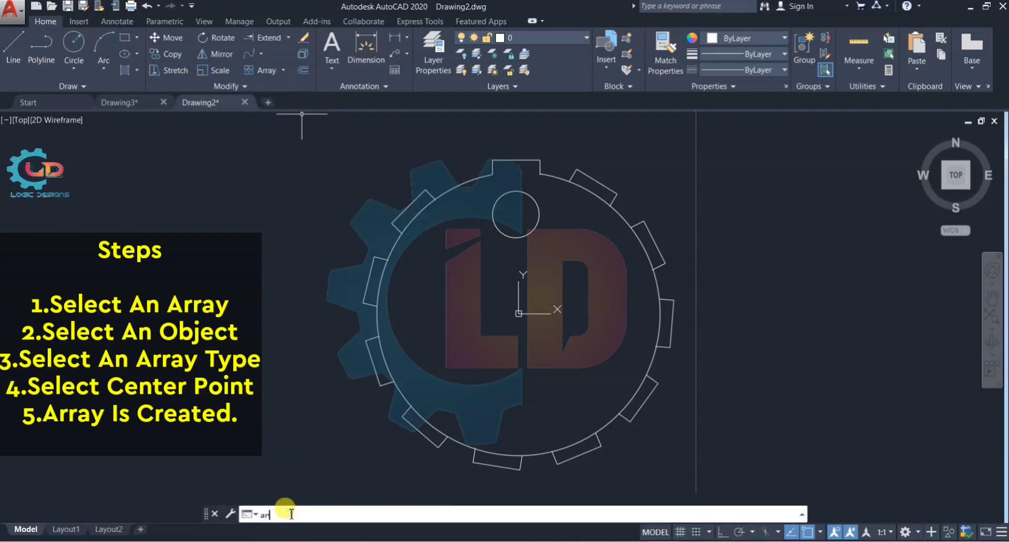
pyautogui.press('Return')
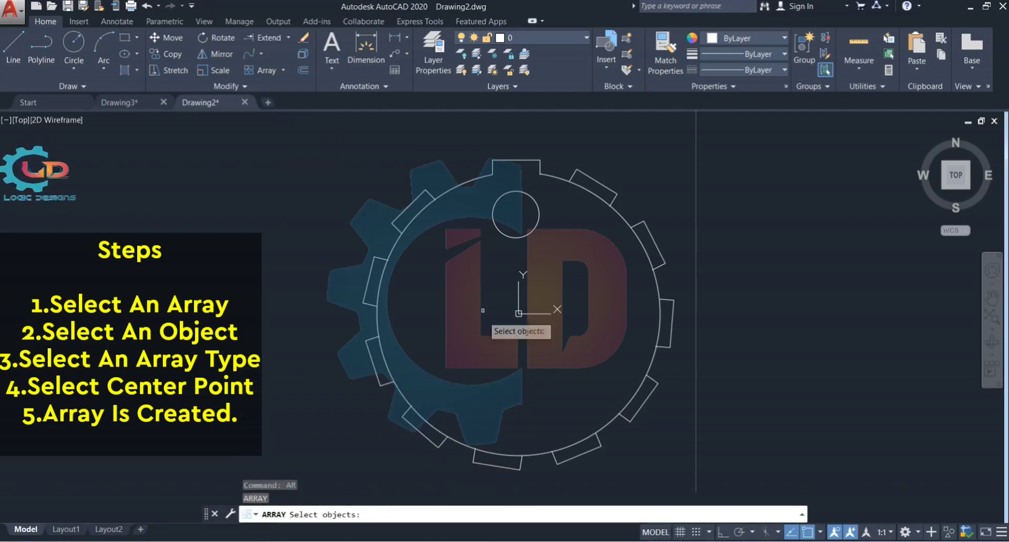
pyautogui.click(515, 239)
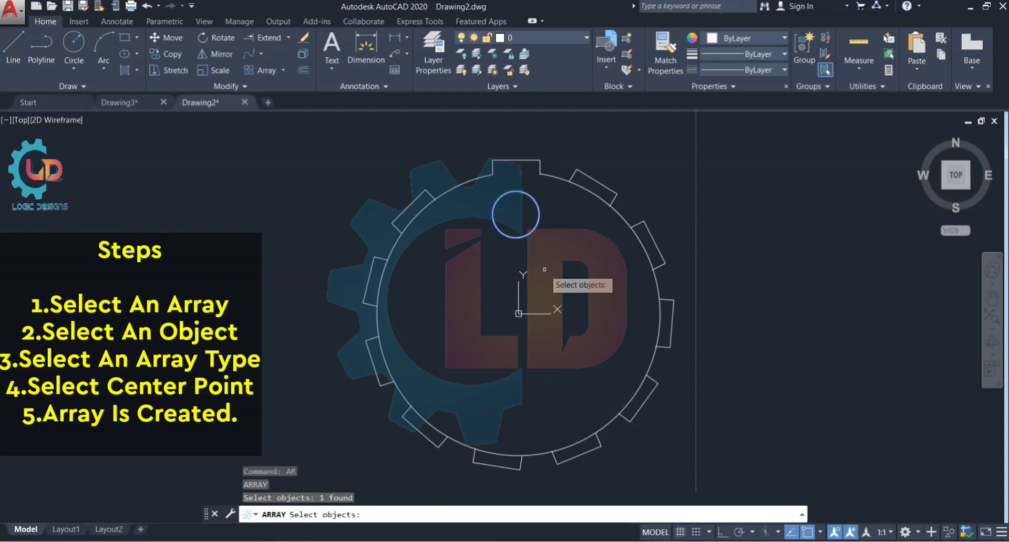
pyautogui.press('Return')
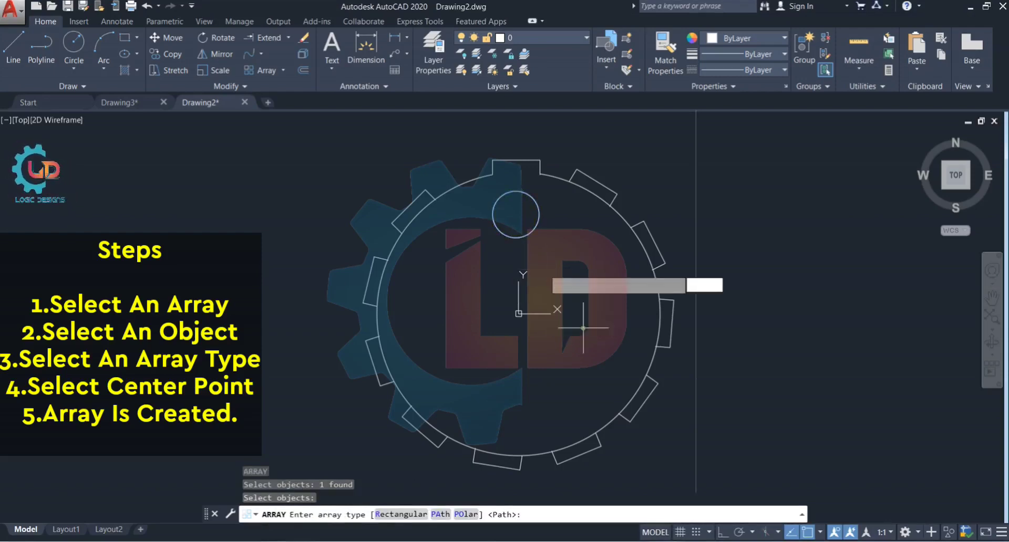
pyautogui.write('PO')
pyautogui.press('Return')
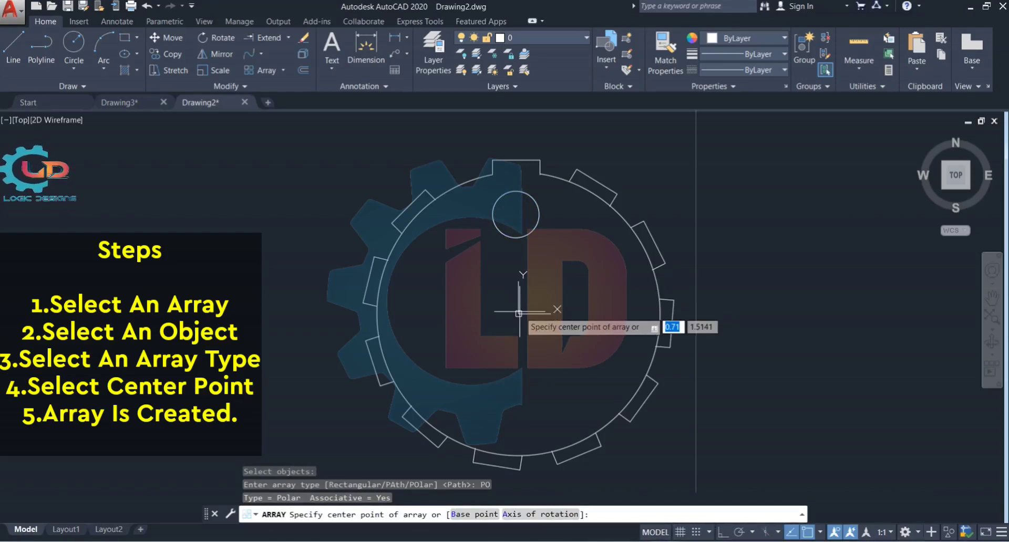
pyautogui.write('00000000000')
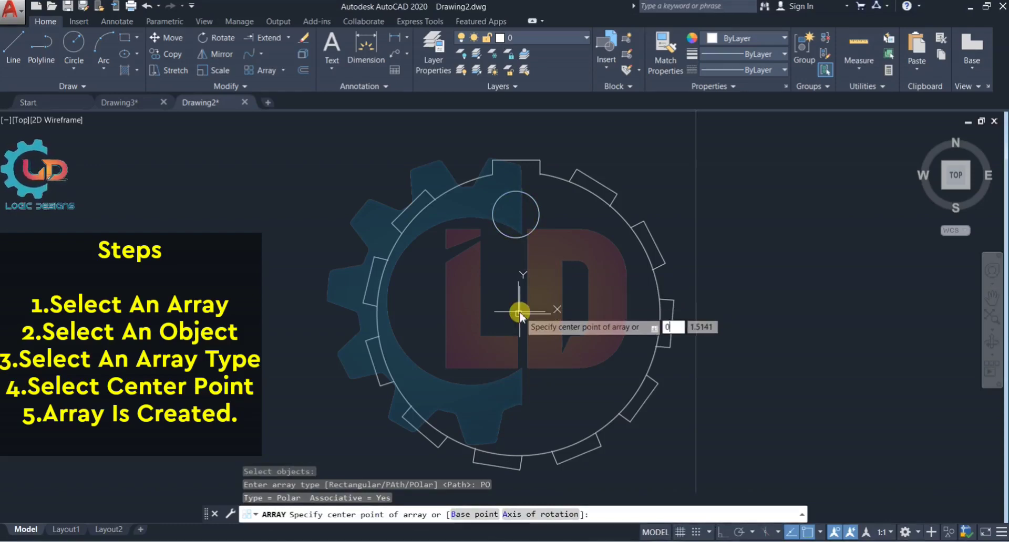
pyautogui.press('BackSpace')
pyautogui.press('BackSpace')
pyautogui.press('BackSpace')
pyautogui.press('BackSpace')
pyautogui.press('BackSpace')
pyautogui.press('BackSpace')
pyautogui.press('BackSpace')
pyautogui.press('BackSpace')
pyautogui.press('BackSpace')
pyautogui.press('BackSpace')
pyautogui.press('BackSpace')
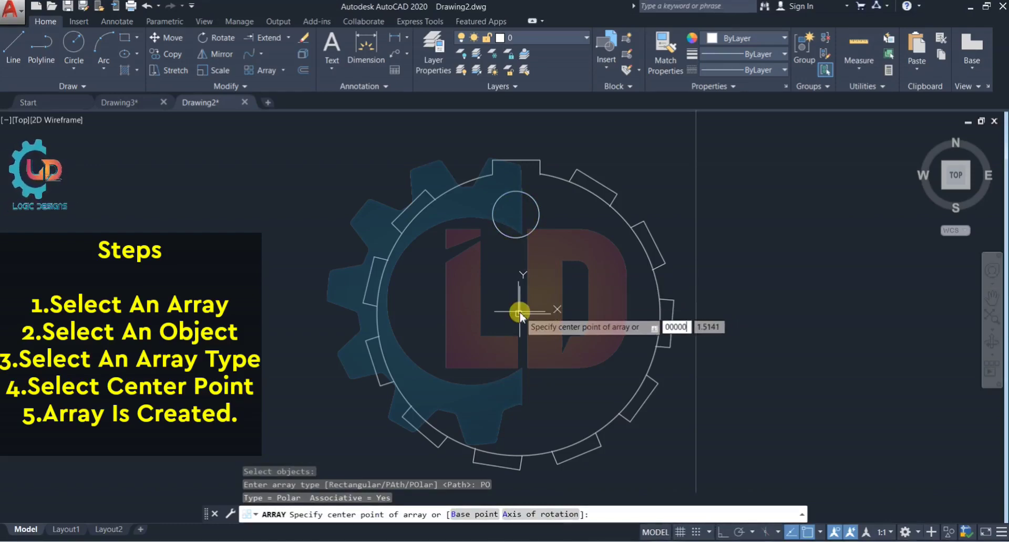
pyautogui.press('Tab')
pyautogui.write('0')
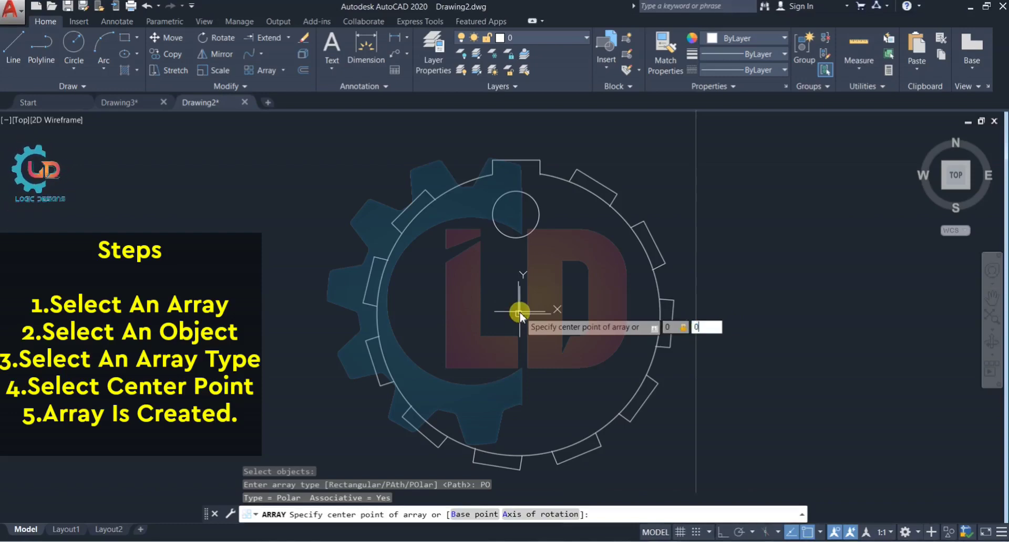
pyautogui.press('Return')
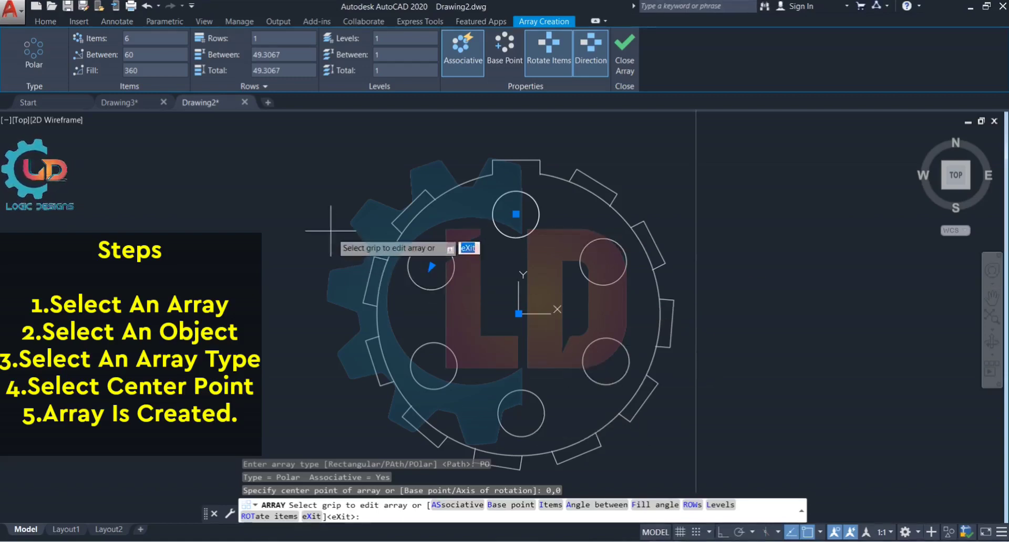
# Set the polar array's number of rows to 5 and keep the array associative.
pyautogui.click(256, 38)
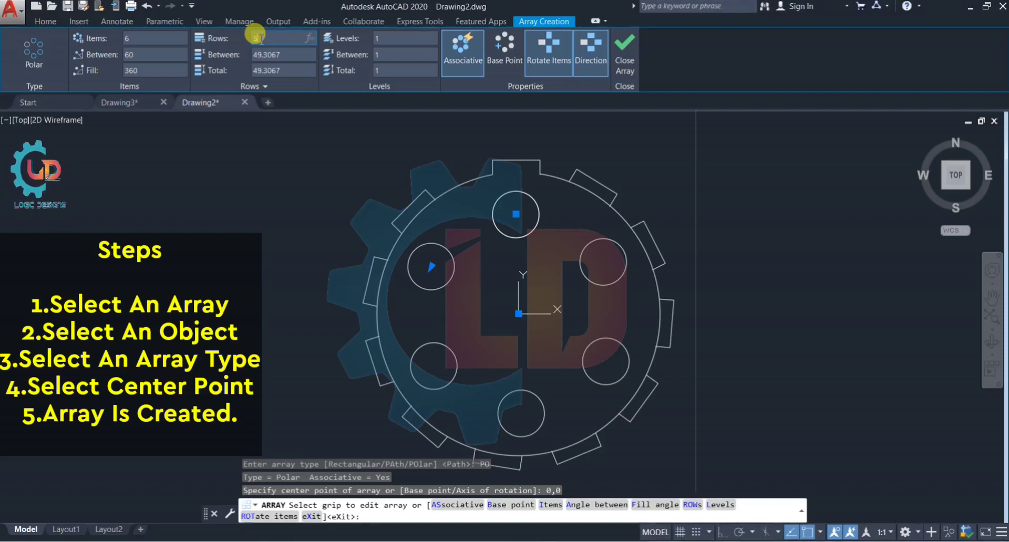
pyautogui.click(479, 53)
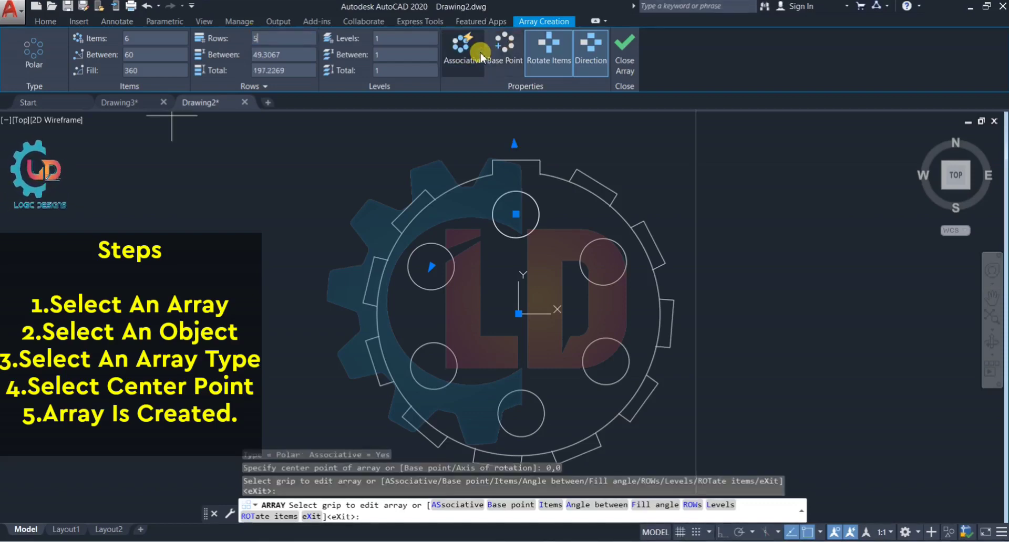
pyautogui.click(459, 62)
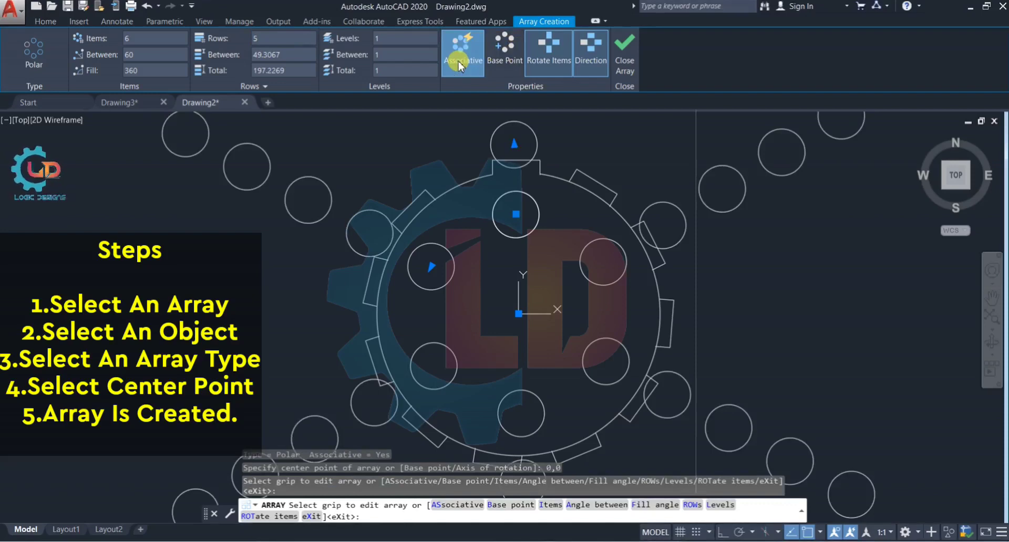
# Finish editing the polar array of small circles.
pyautogui.scroll(-3, 488, 231)
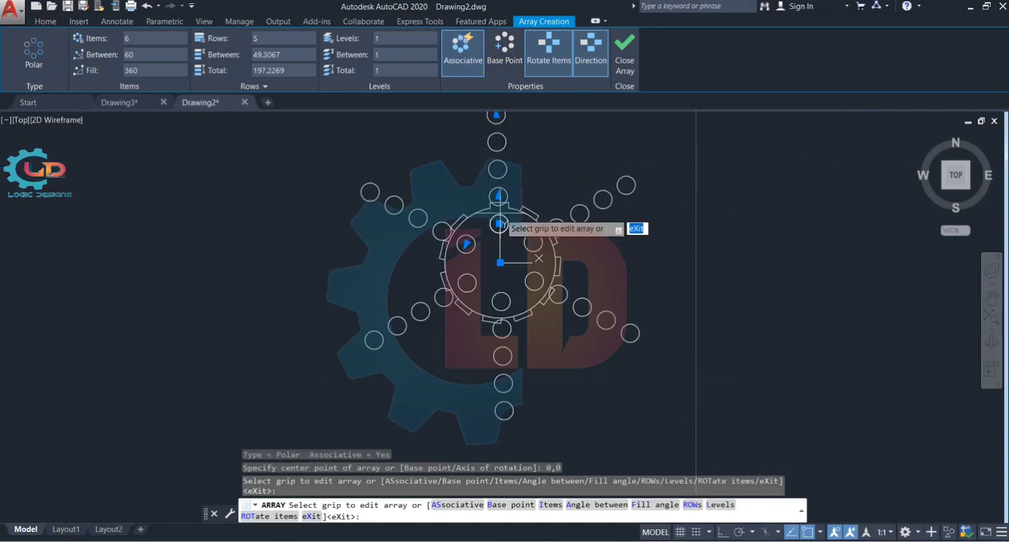
pyautogui.moveTo(620, 272); pyautogui.dragTo(617, 291, button='middle')
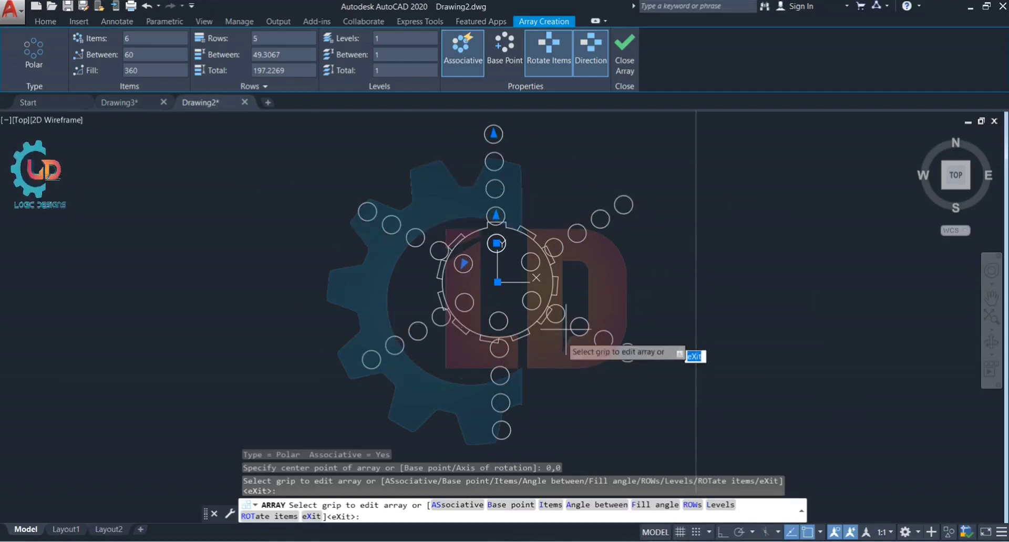
pyautogui.click(623, 58)
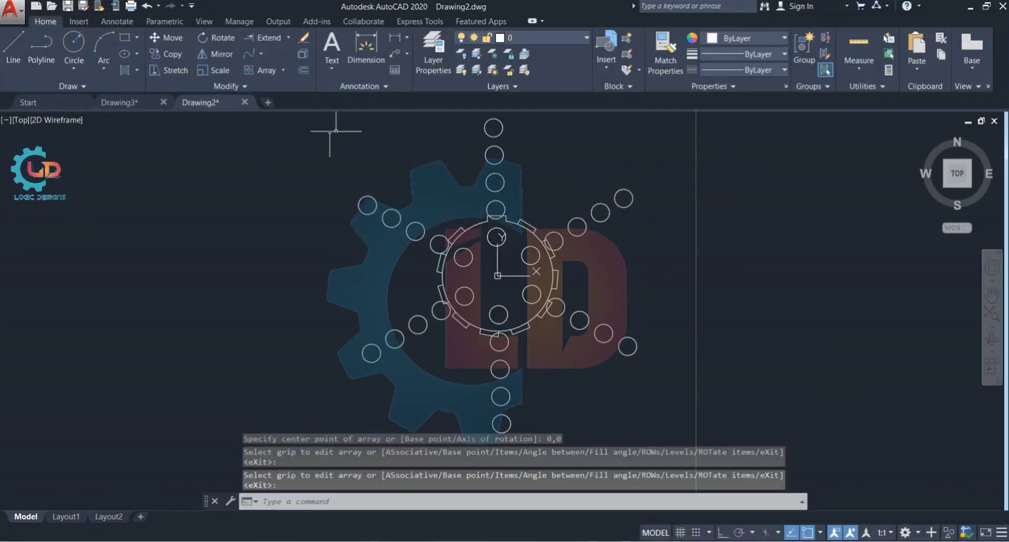
# Delete all the objects in the drawing to clear it for a new example.
pyautogui.scroll(-2, 559, 286)
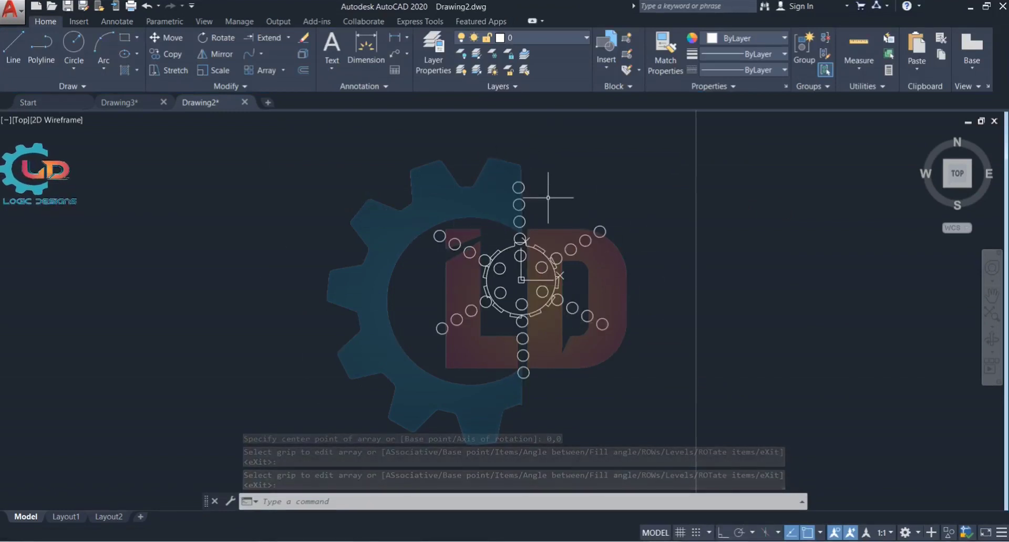
pyautogui.hotkey('ctrl', 'a')
pyautogui.press('Delete')
pyautogui.scroll(2, 549, 203)
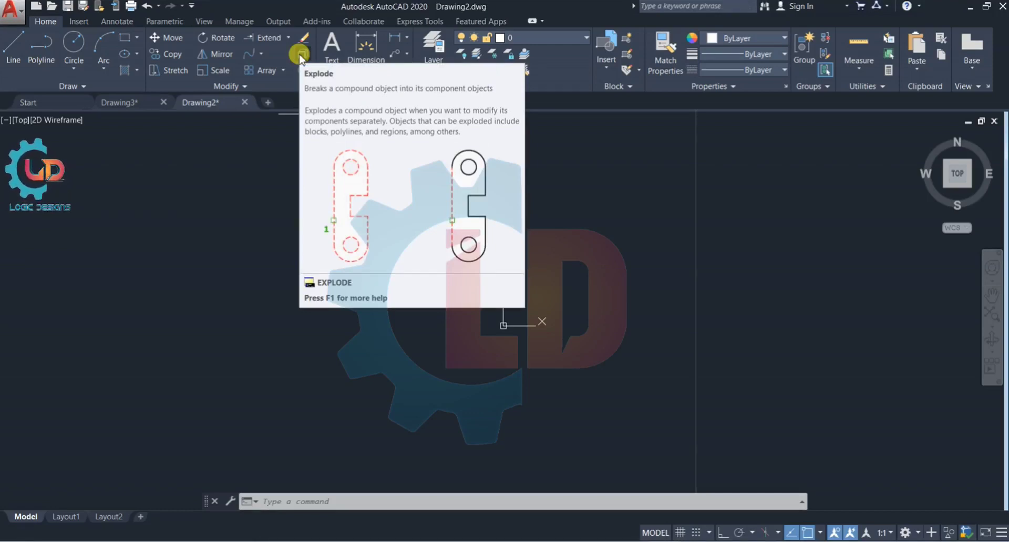
# Draw a rectangle of about 320 by 257 units with its first corner at 0,0.
pyautogui.write('rec')
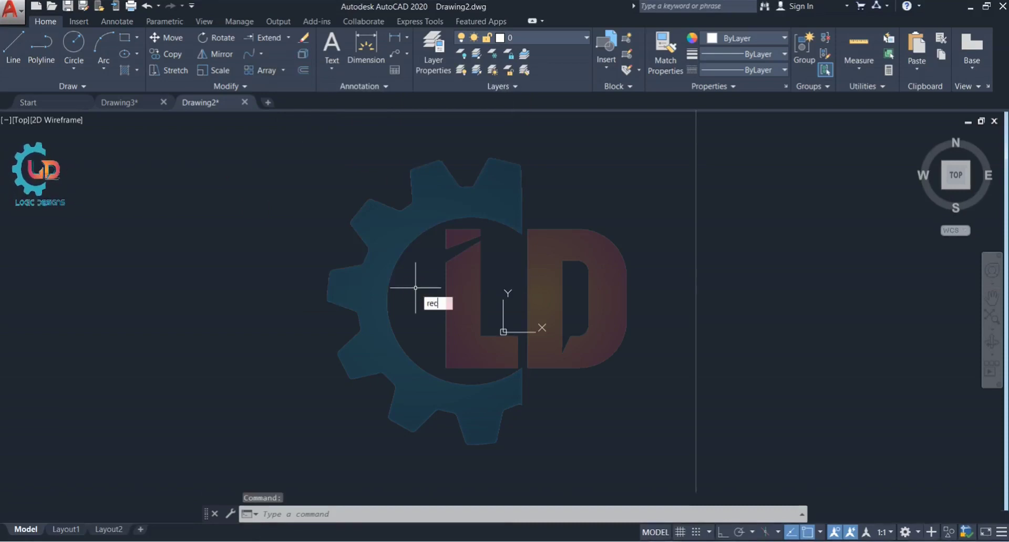
pyautogui.press('Return')
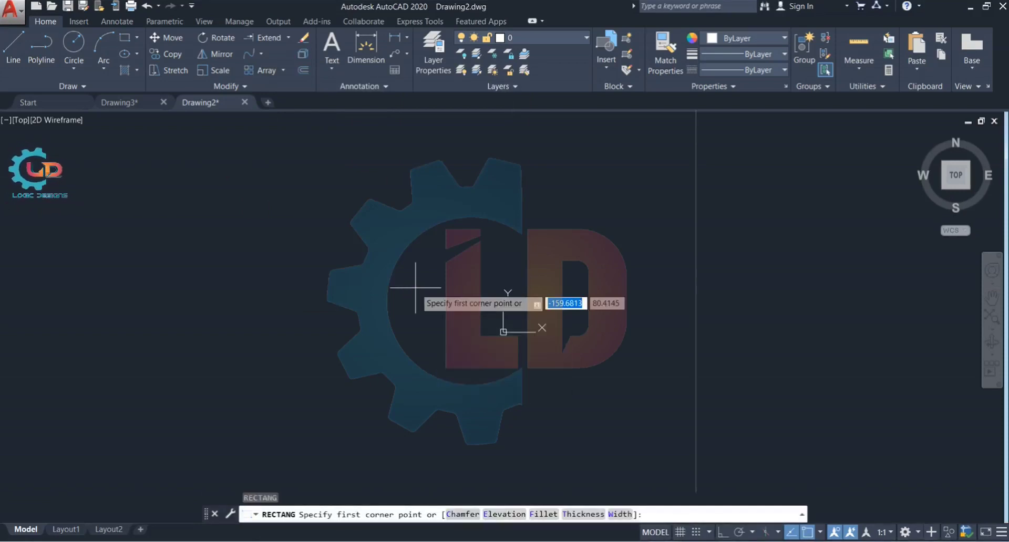
pyautogui.write('0')
pyautogui.press('Tab')
pyautogui.write('0')
pyautogui.press('Return')
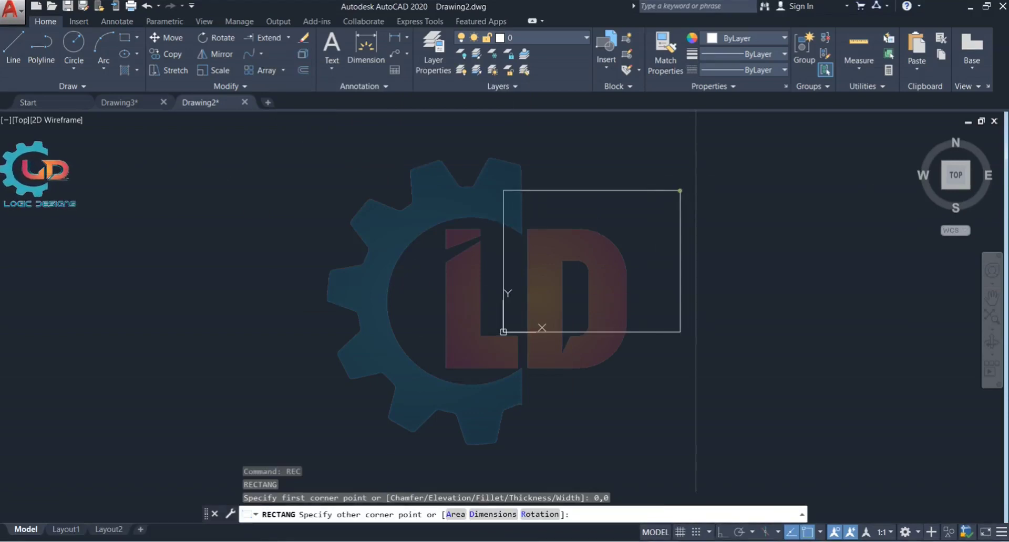
pyautogui.moveTo(777, 332); pyautogui.dragTo(637, 374, button='middle')
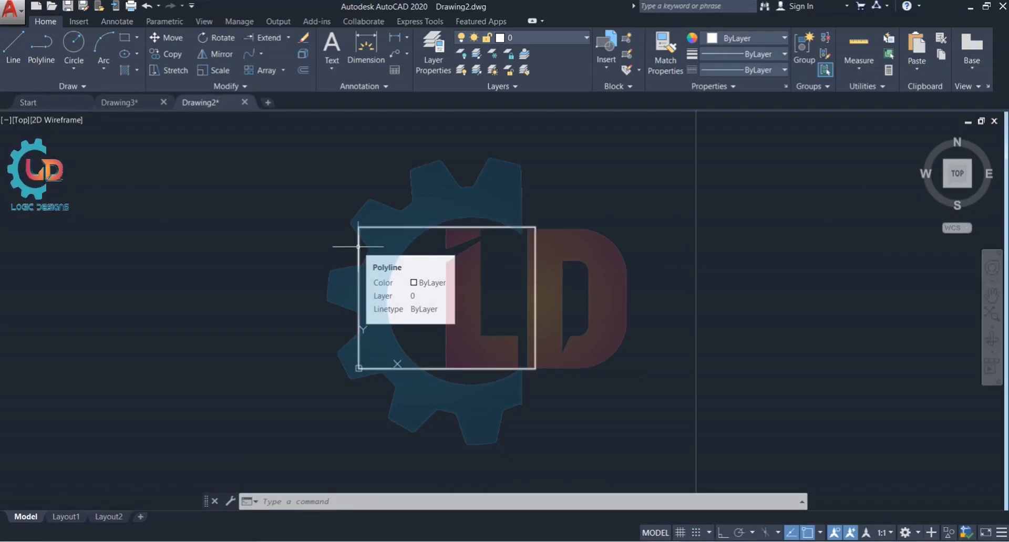
# Explode the rectangle into separate lines and delete its left vertical edge.
pyautogui.click(401, 227)
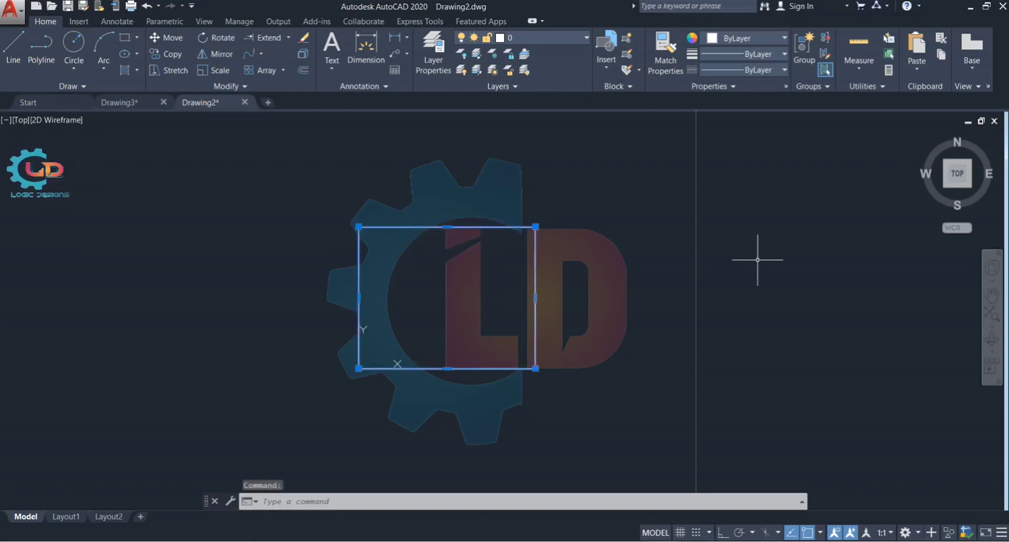
pyautogui.press('Escape')
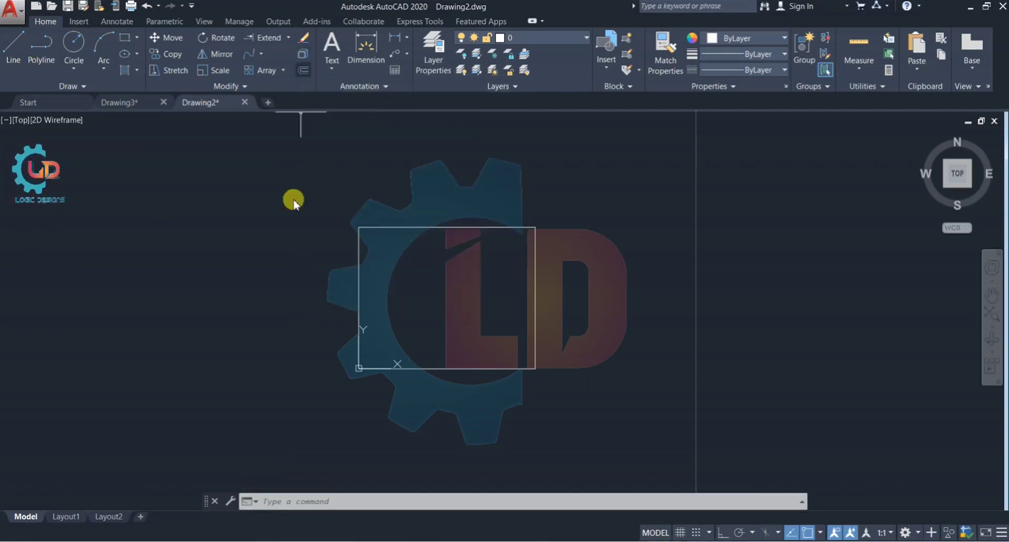
pyautogui.click(282, 502)
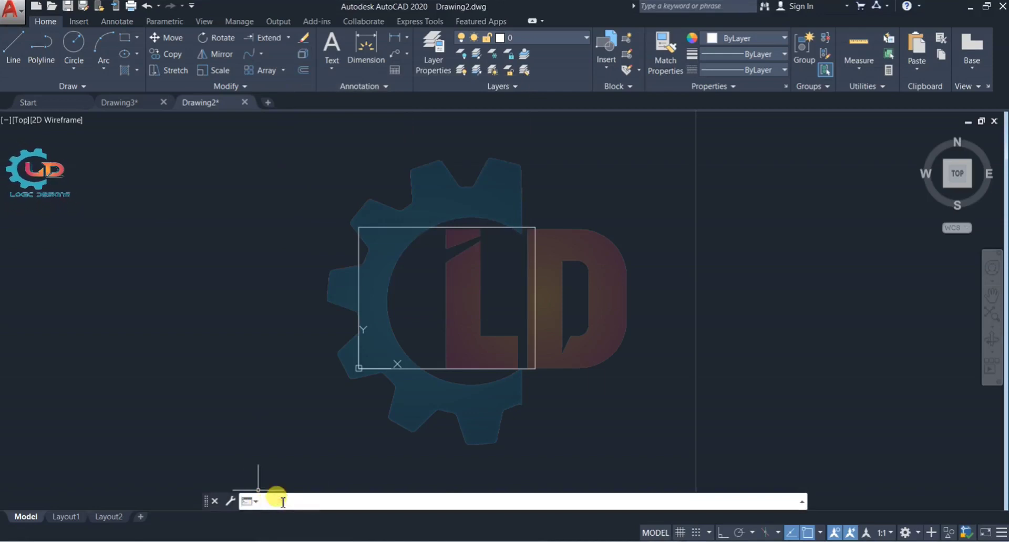
pyautogui.write('e')
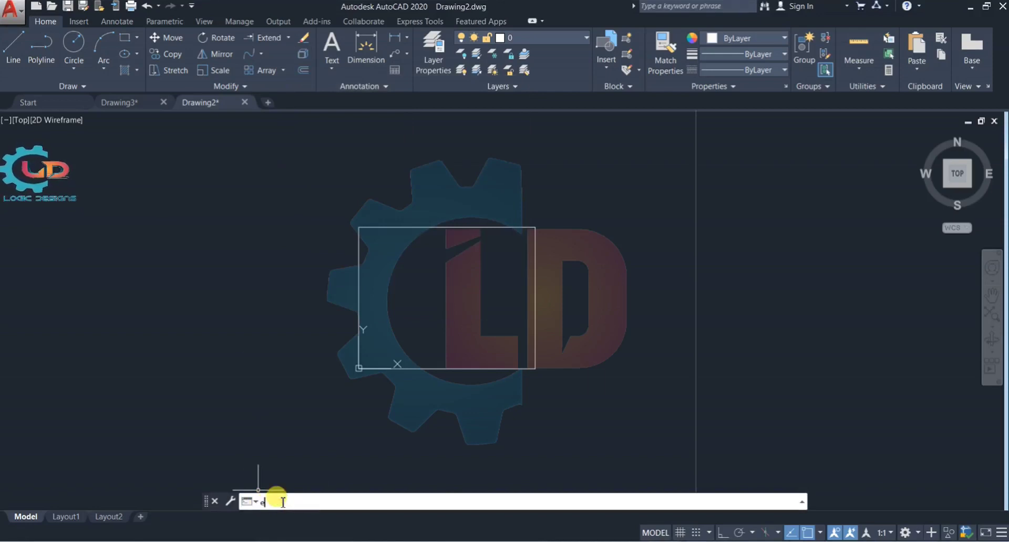
pyautogui.write('xp')
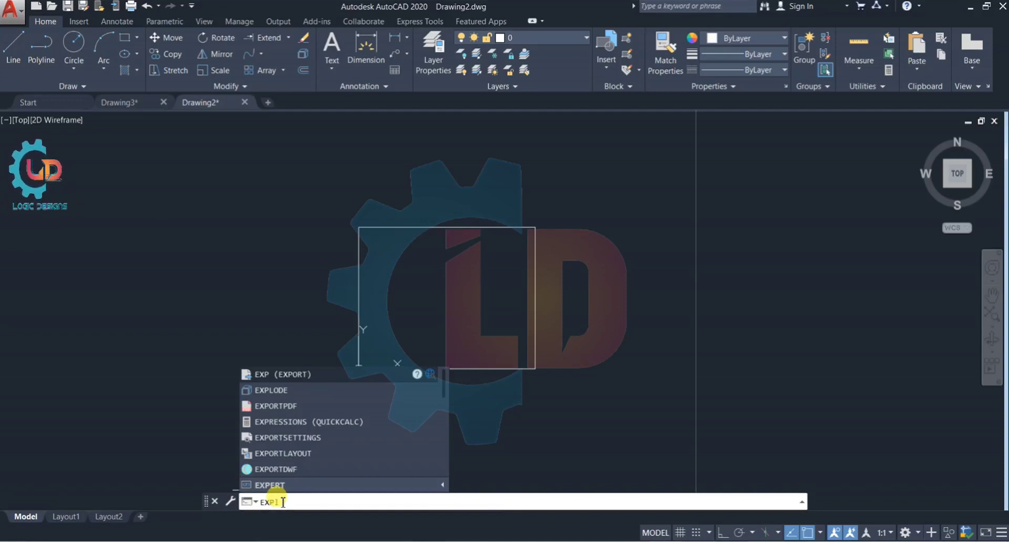
pyautogui.write('l')
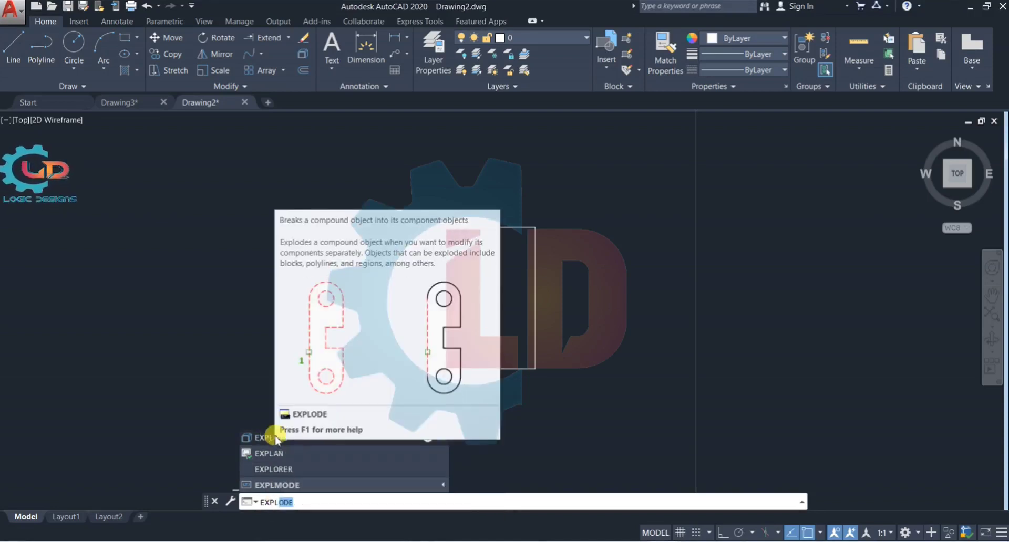
pyautogui.click(277, 438)
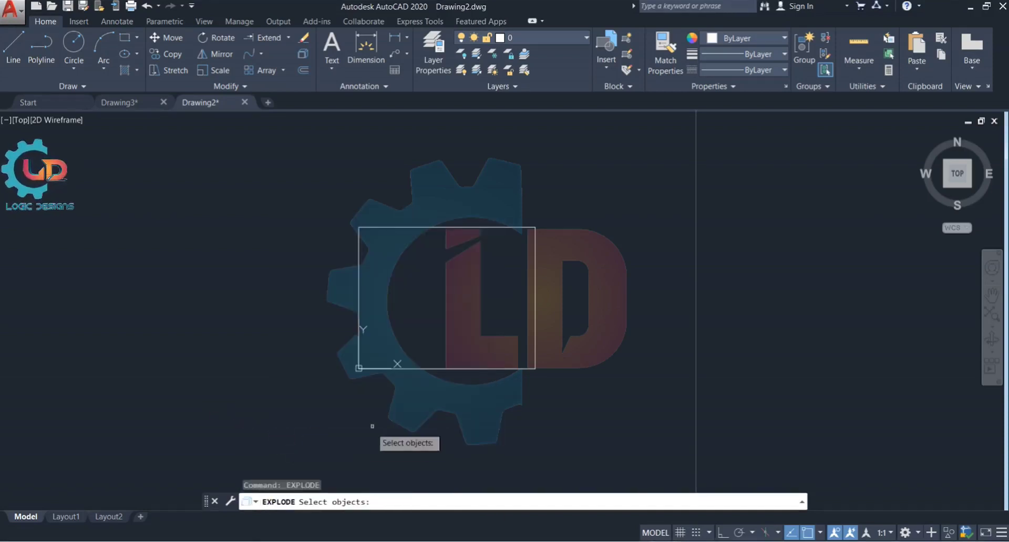
pyautogui.moveTo(292, 183)
pyautogui.mouseDown()
pyautogui.moveTo(423, 433)
pyautogui.moveTo(583, 176)
pyautogui.mouseUp()
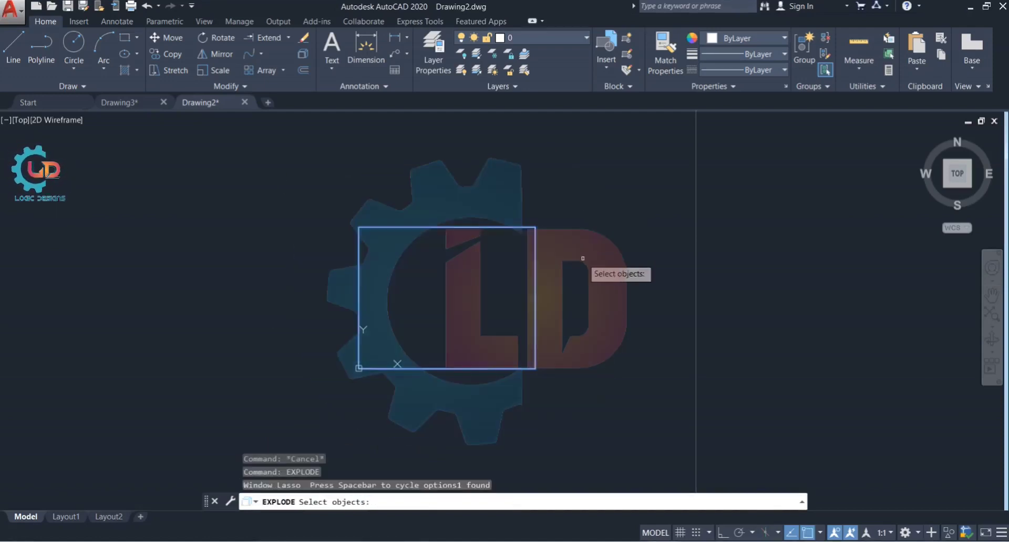
pyautogui.press('Return')
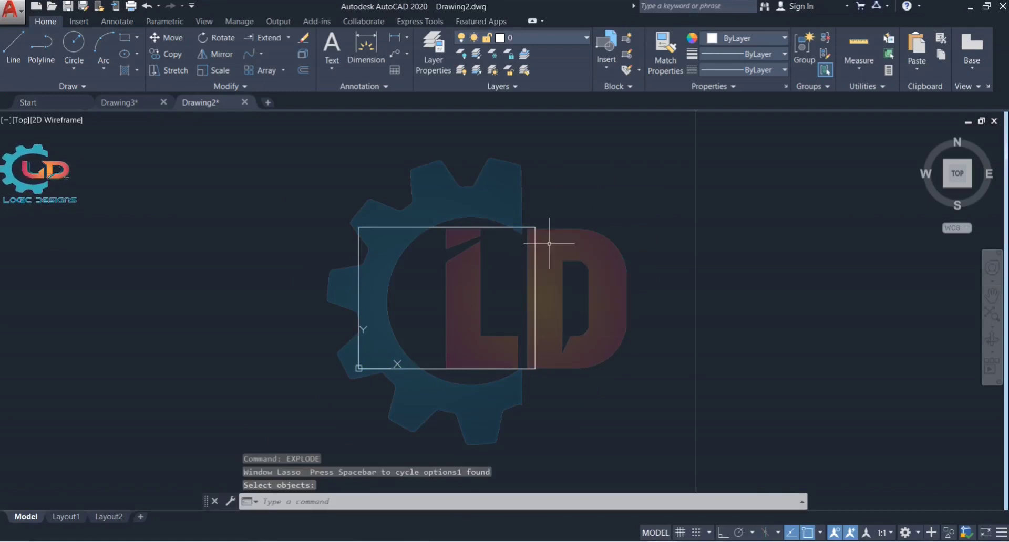
pyautogui.click(359, 251)
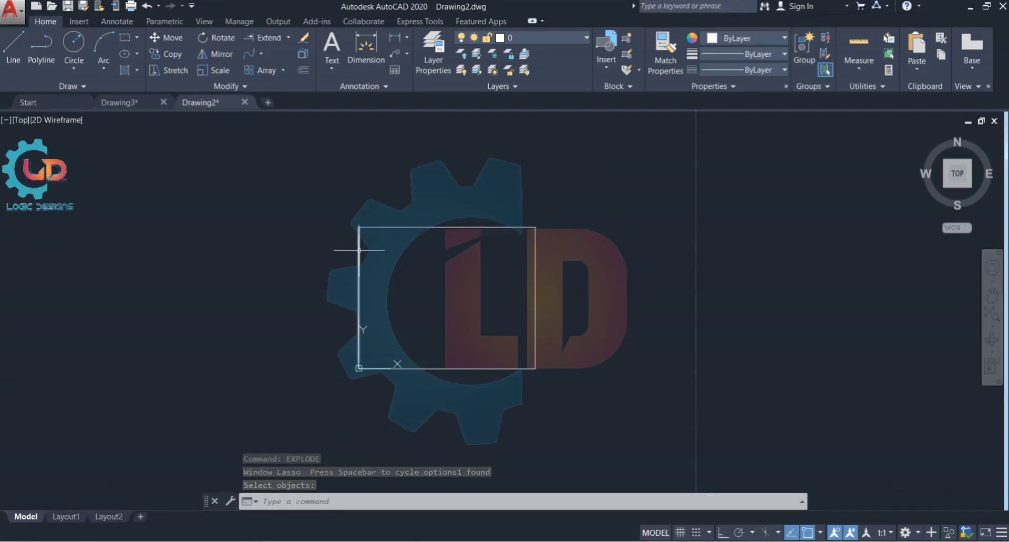
pyautogui.press('Delete')
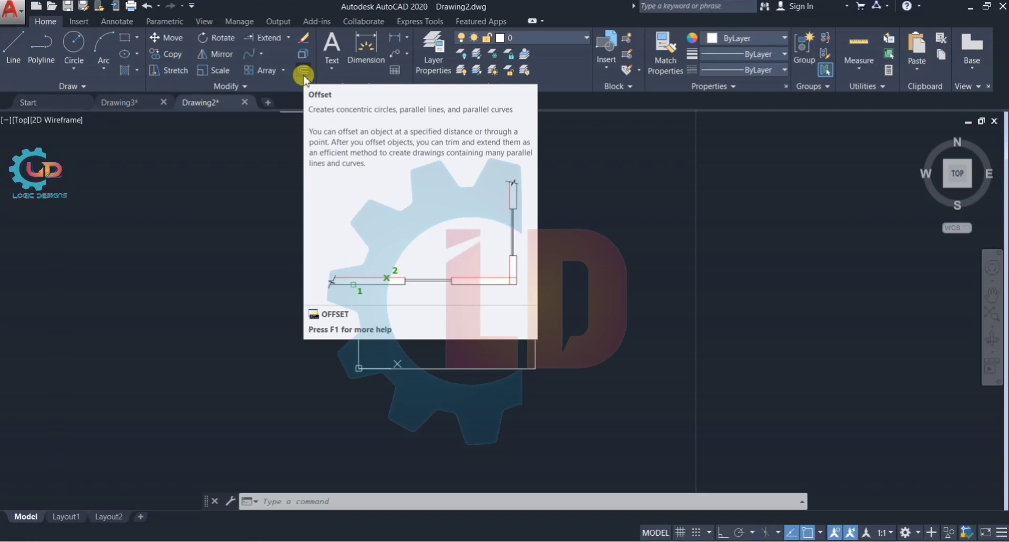
# Offset the rectangle's right vertical edge outward by 25.
pyautogui.click(263, 501)
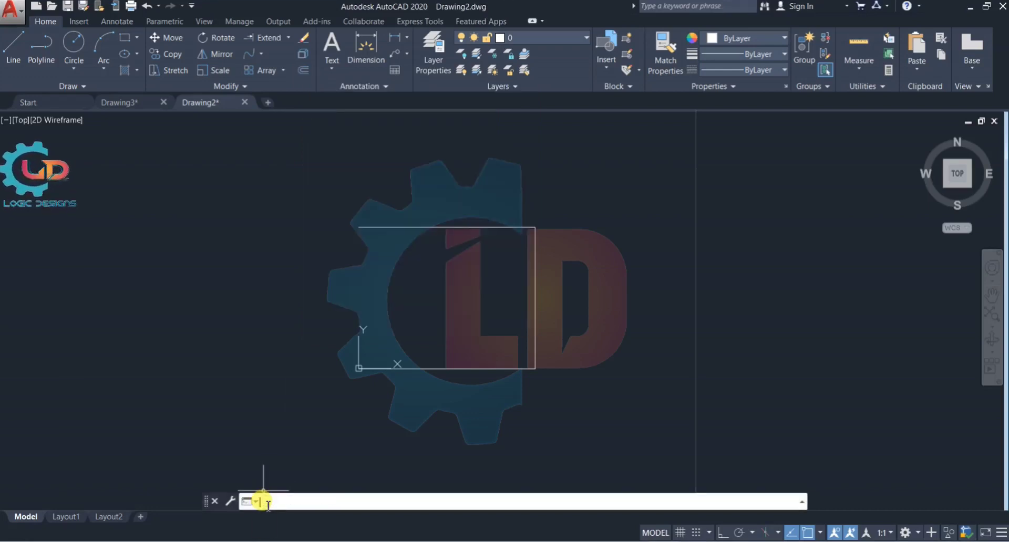
pyautogui.write('of')
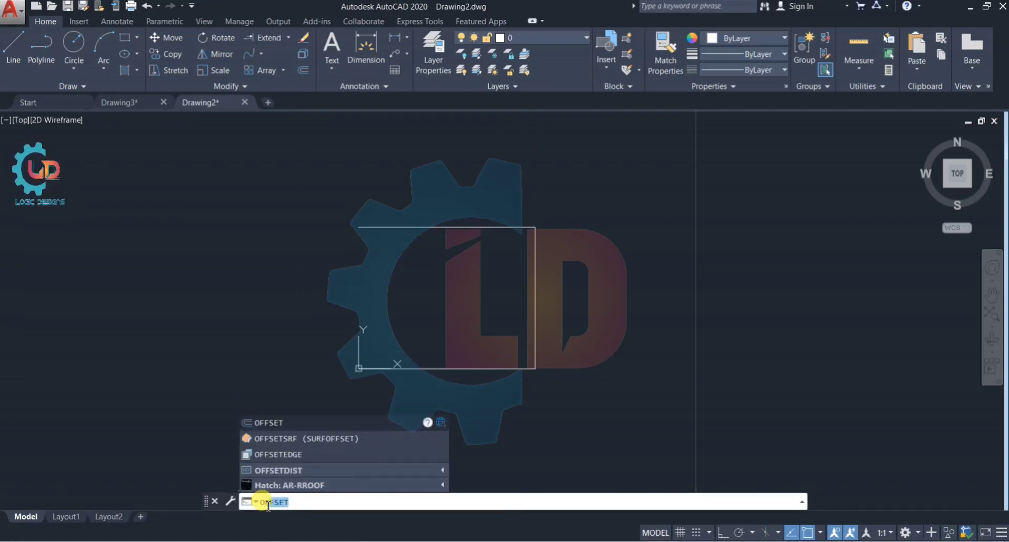
pyautogui.click(261, 423)
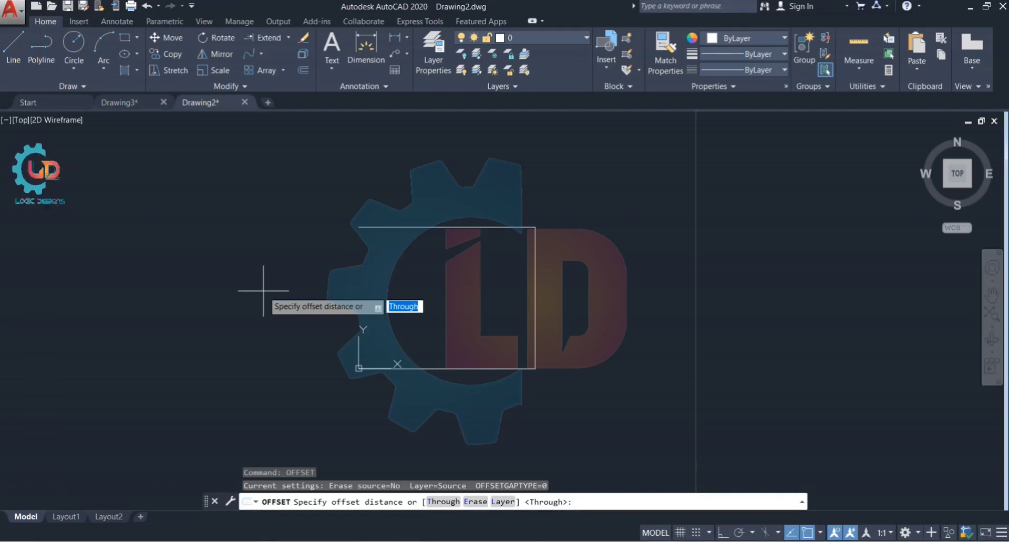
pyautogui.write('25')
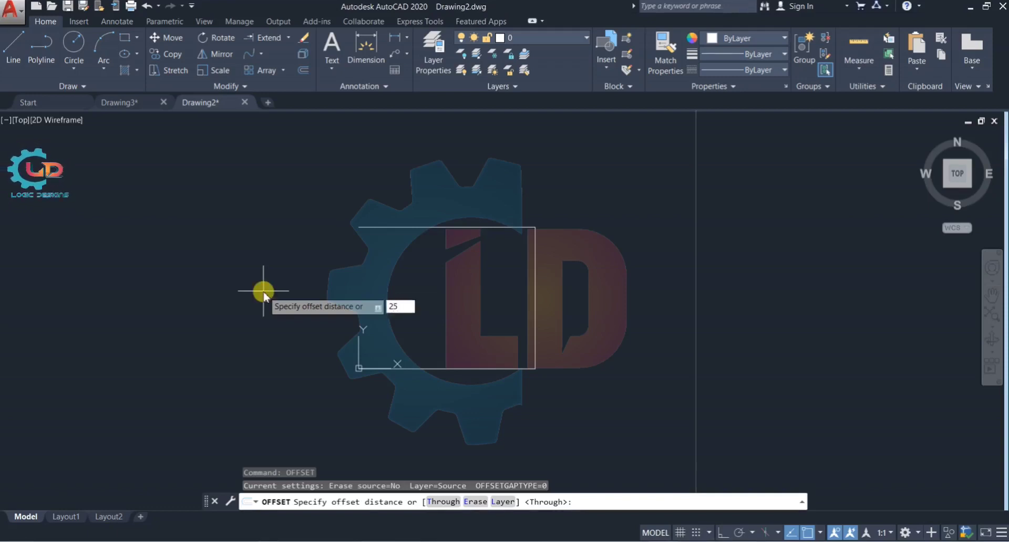
pyautogui.press('Return')
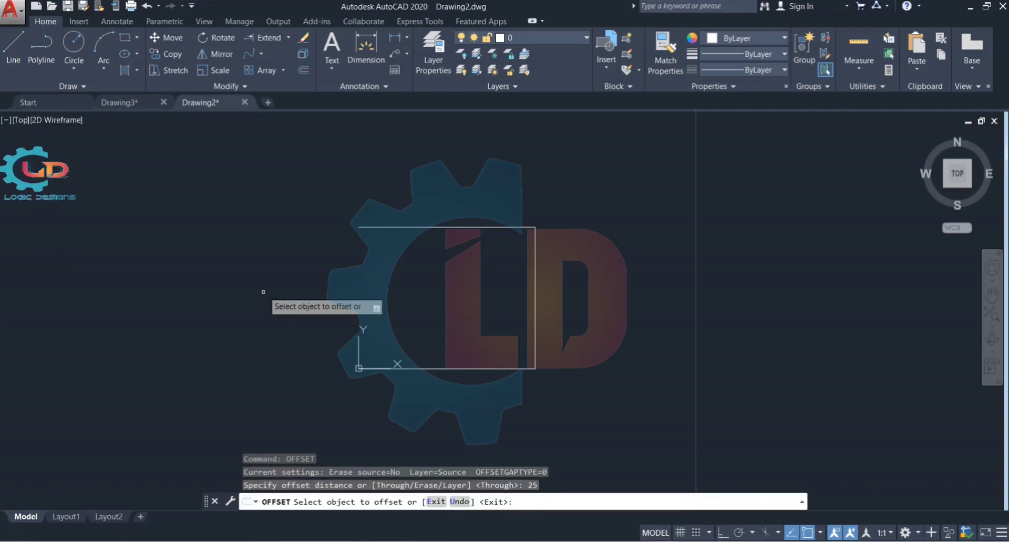
pyautogui.click(534, 269)
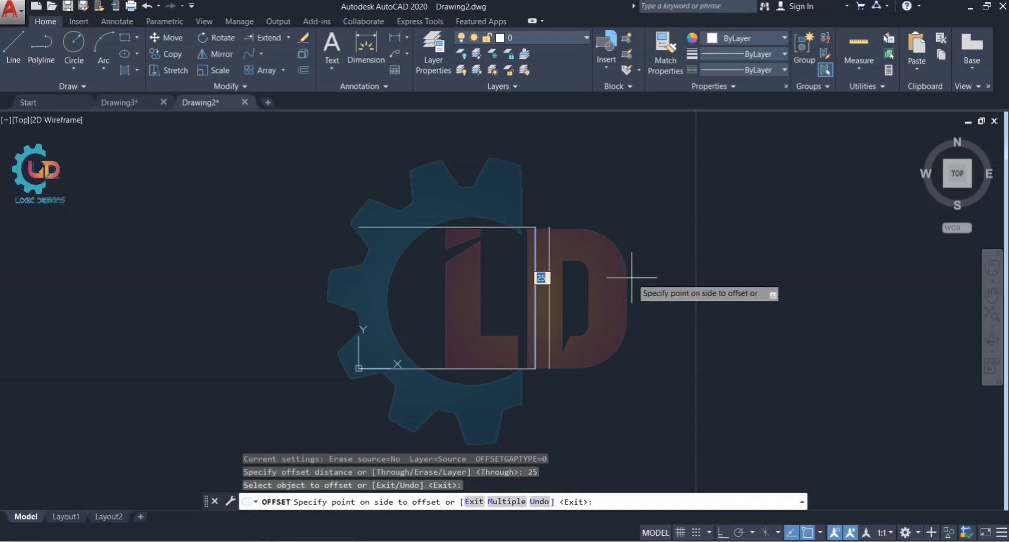
pyautogui.click(666, 306)
# Dimension the gap between the upper ends of the right edge and its offset copy, placing the dimension above them.
pyautogui.scroll(4, 565, 273)
pyautogui.scroll(-2, 566, 273)
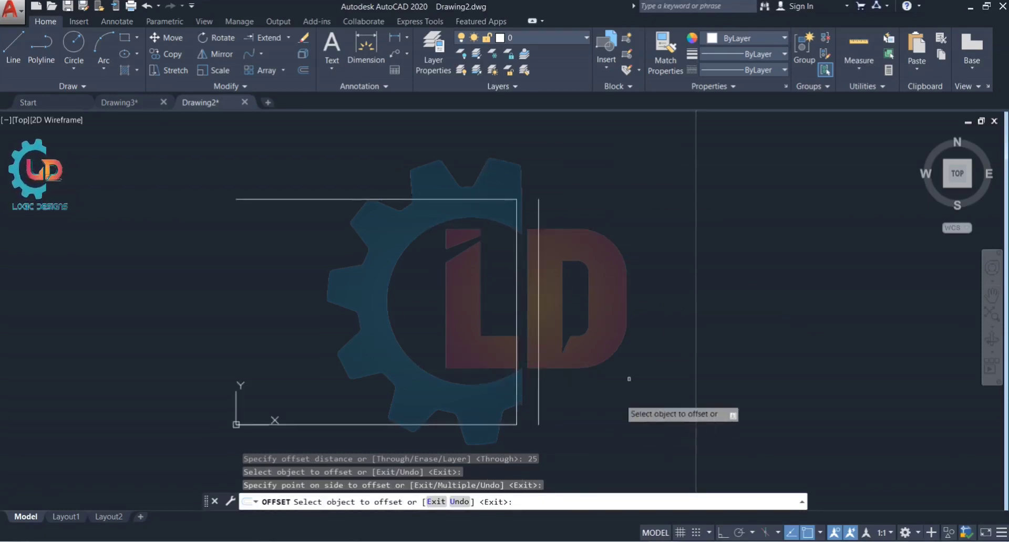
pyautogui.click(365, 47)
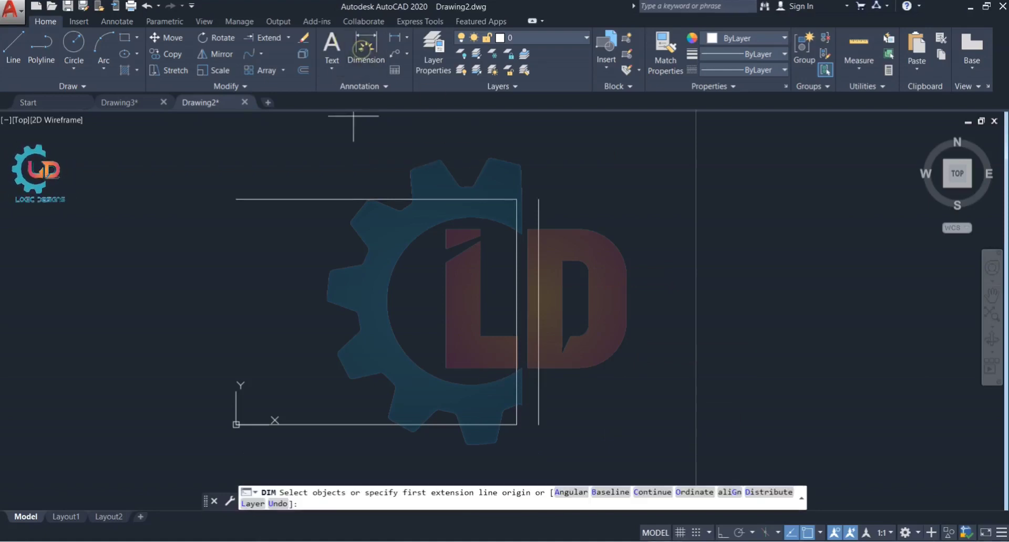
pyautogui.press('Return')
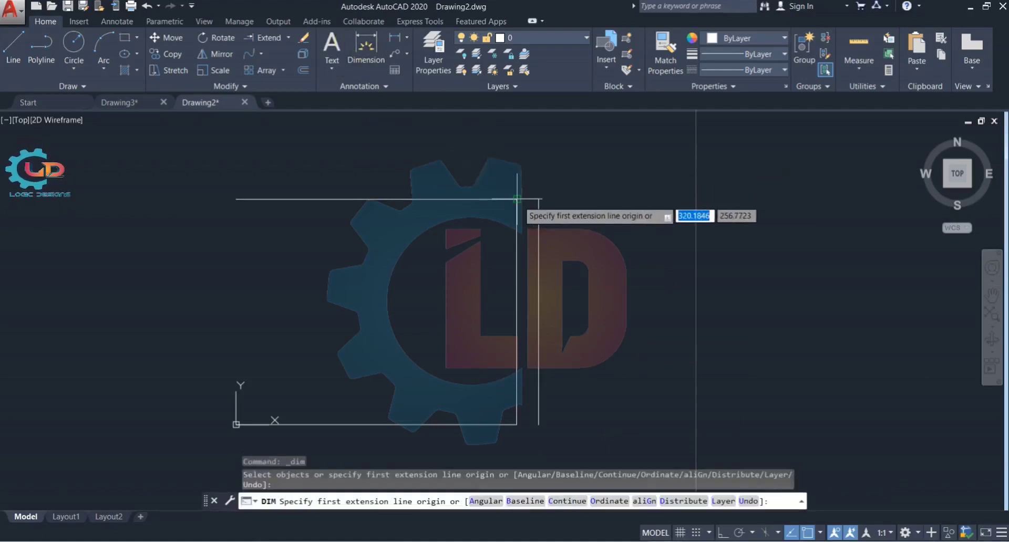
pyautogui.click(516, 199)
pyautogui.click(538, 199)
pyautogui.click(527, 175)
pyautogui.scroll(4, 527, 176)
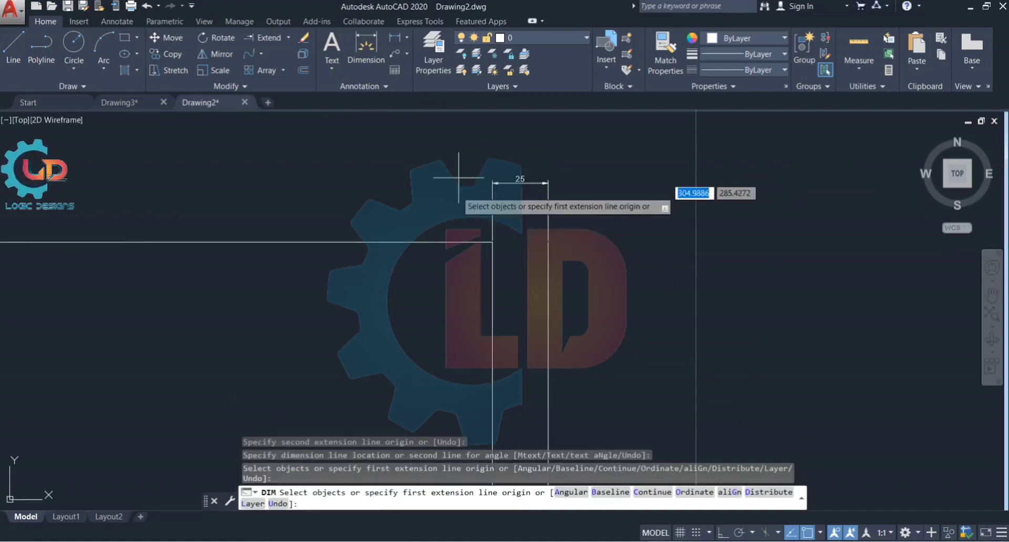
pyautogui.scroll(-2, 552, 178)
pyautogui.scroll(-4, 551, 181)
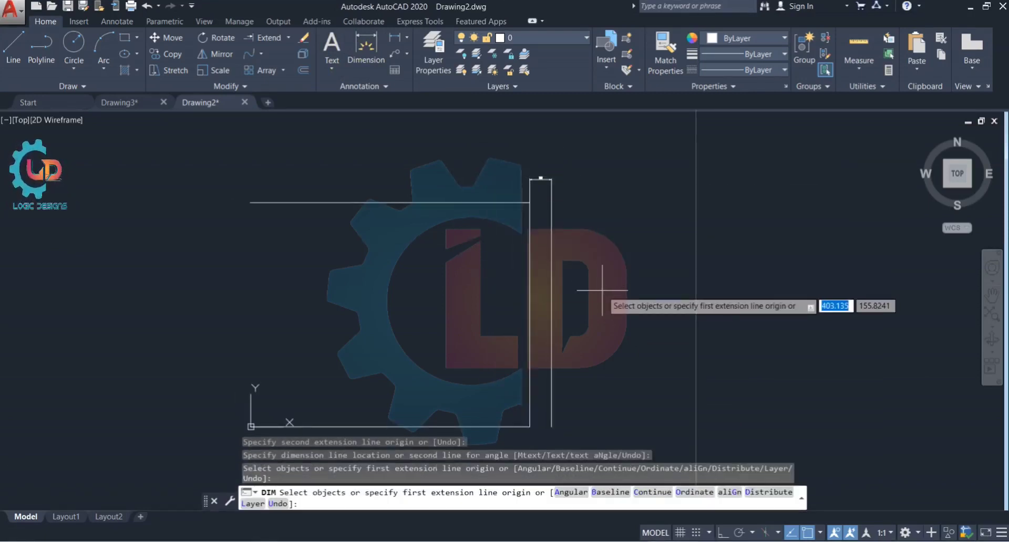
pyautogui.press('Return')
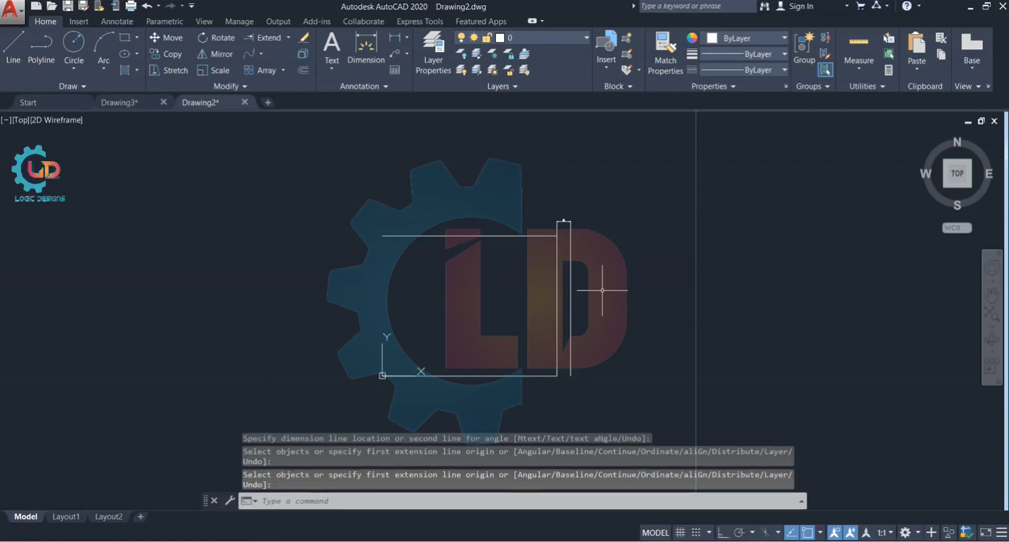
# Try the Erase command with the Last (l) and Previous (p) selection options.
pyautogui.scroll(2, 468, 213)
pyautogui.click(317, 72)
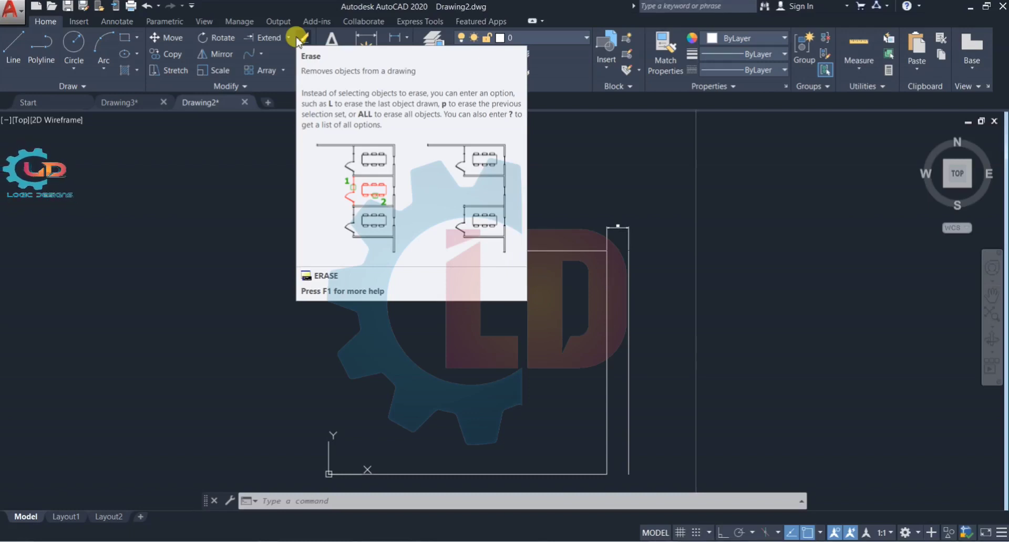
pyautogui.click(297, 38)
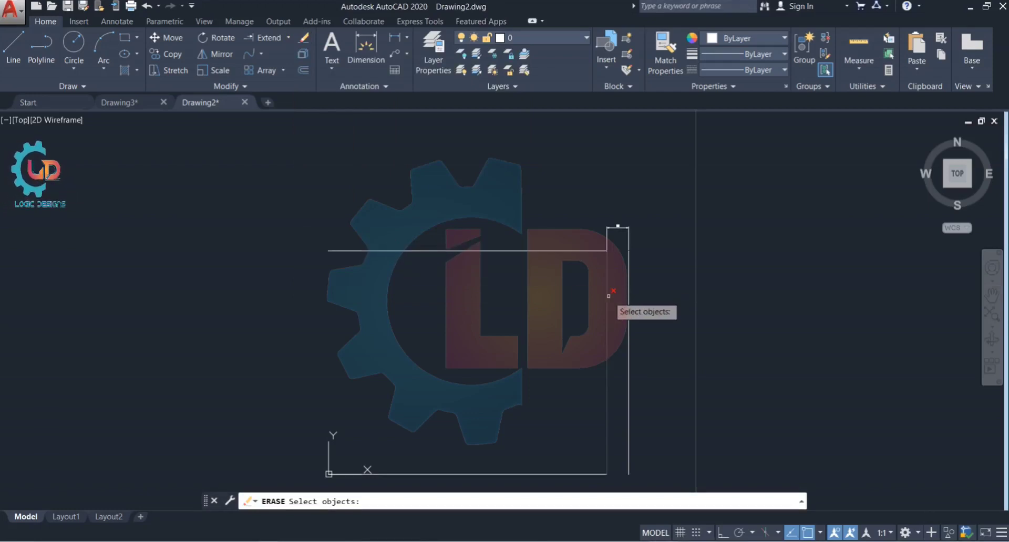
pyautogui.click(533, 388)
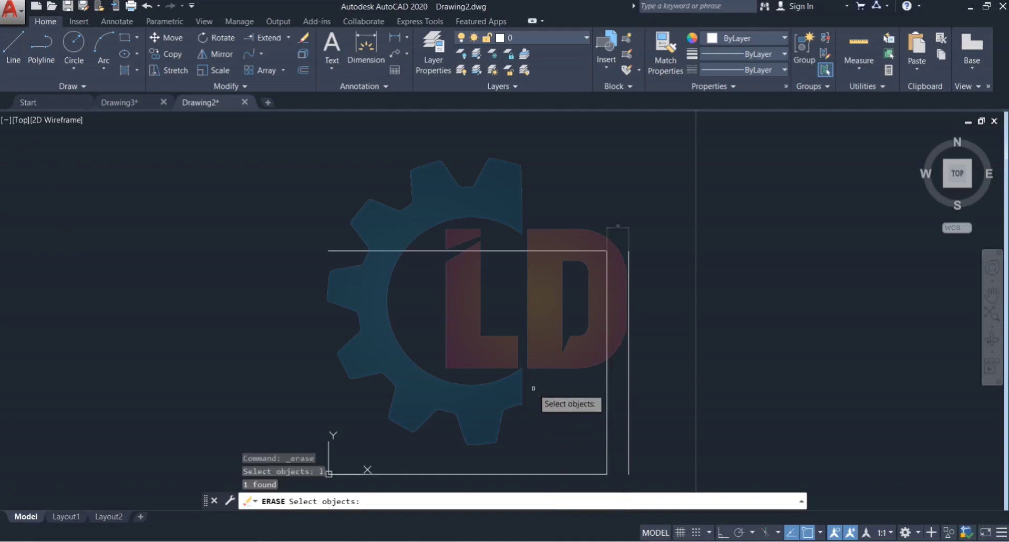
pyautogui.scroll(4, 625, 239)
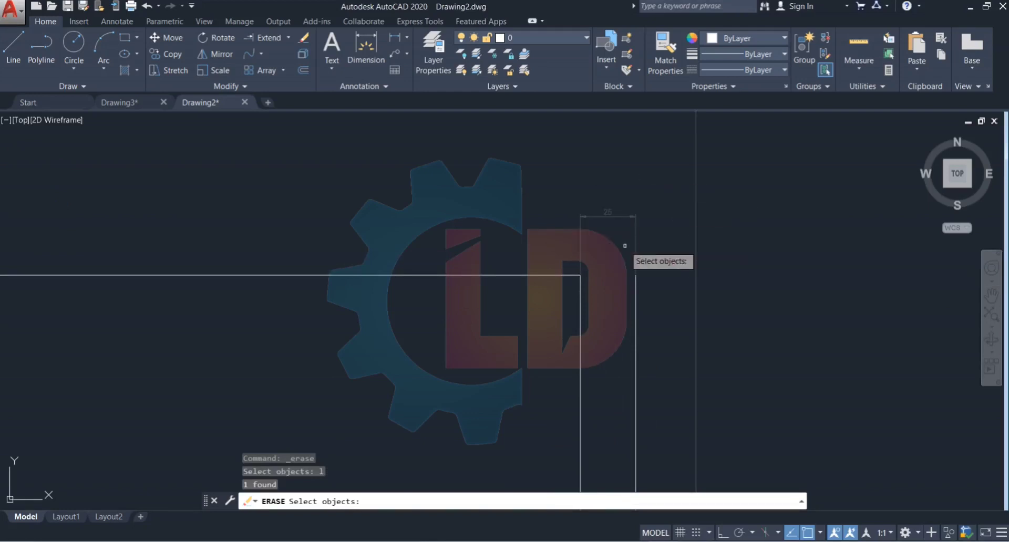
pyautogui.scroll(-2, 663, 299)
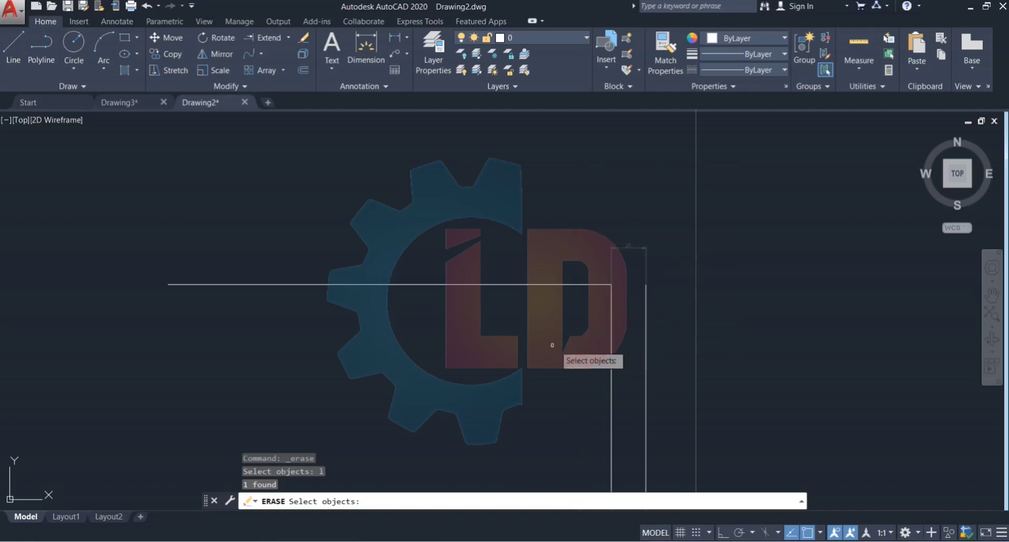
pyautogui.write('p')
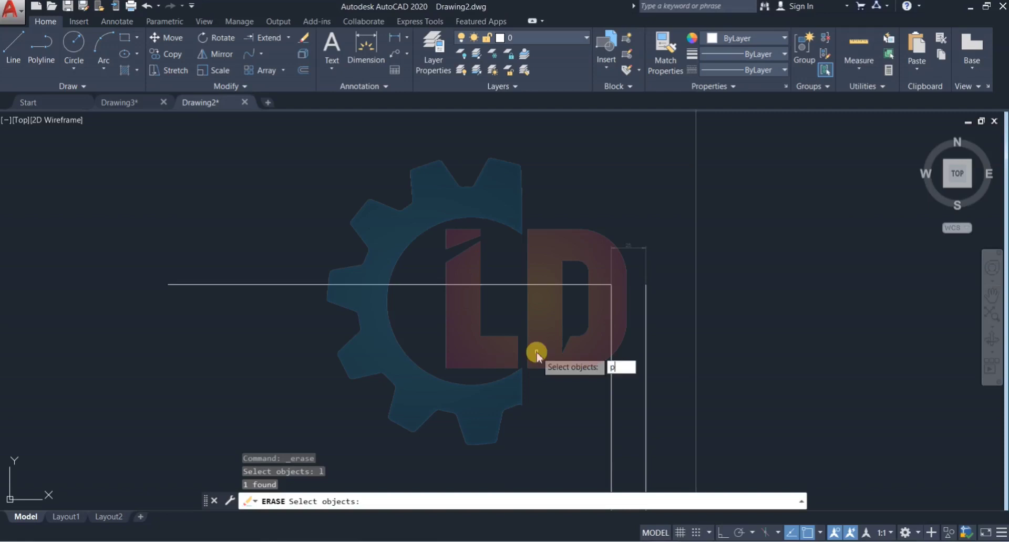
pyautogui.press('Return')
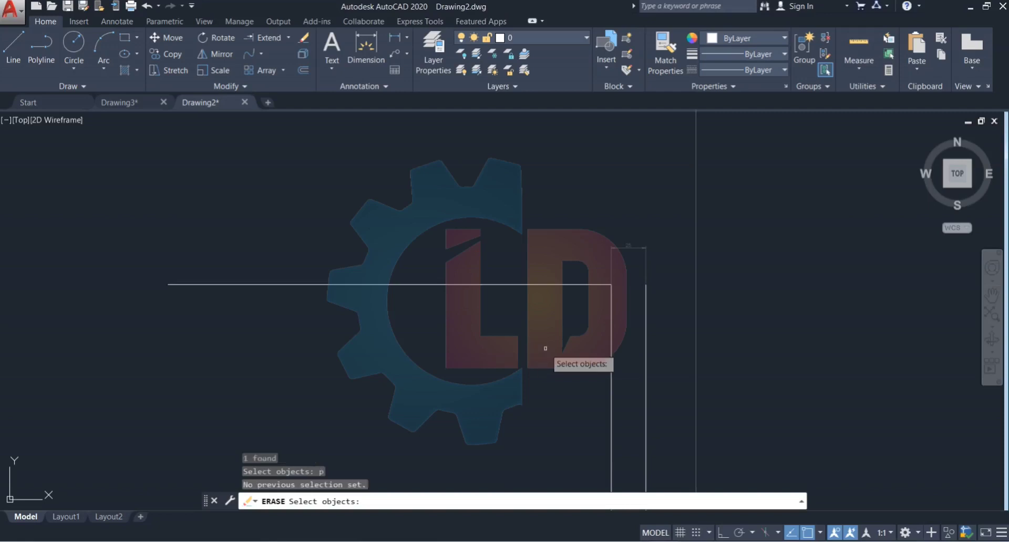
pyautogui.scroll(3, 478, 419)
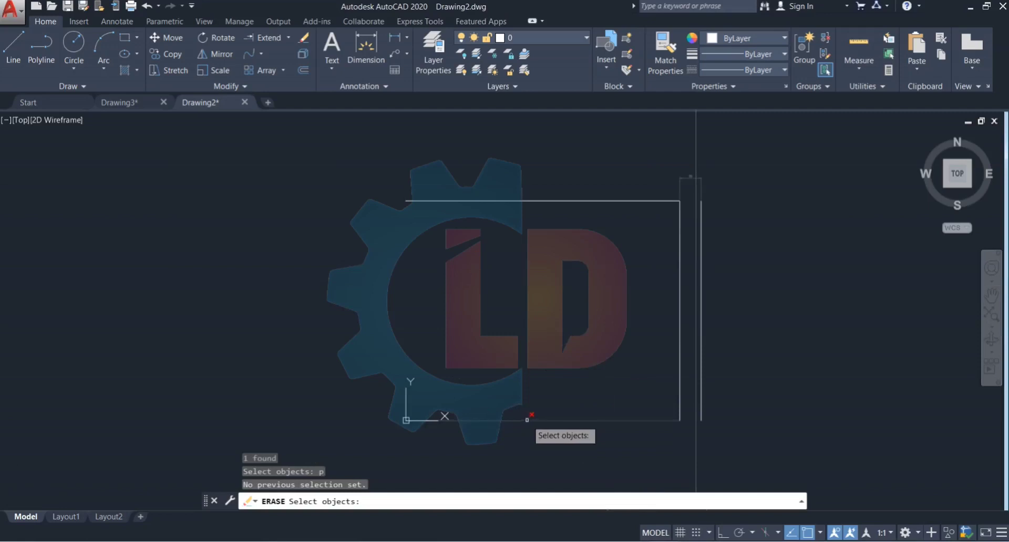
pyautogui.press('Escape')
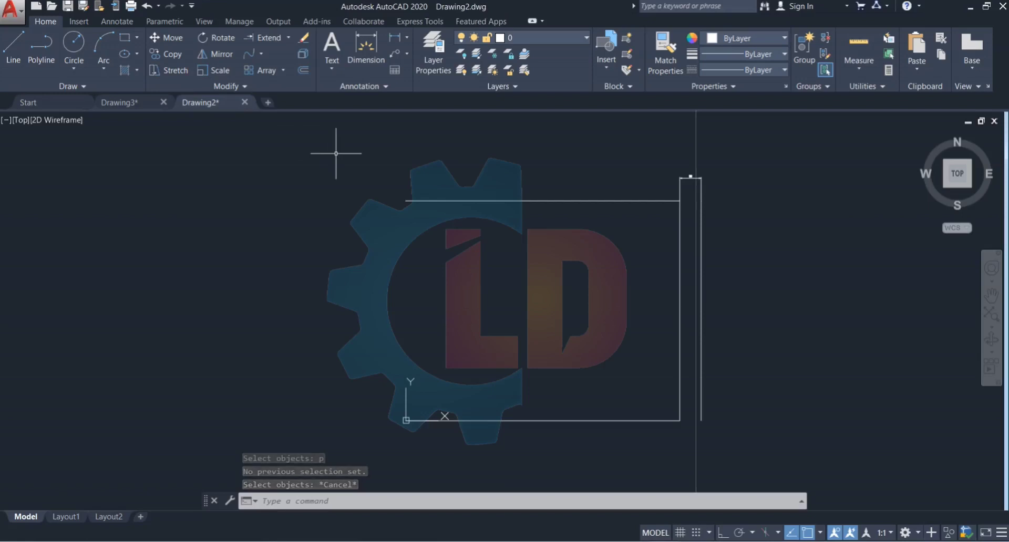
# Erase the rectangle's upper, lower and right edges, and delete the remaining offset line and its dimension.
pyautogui.click(304, 38)
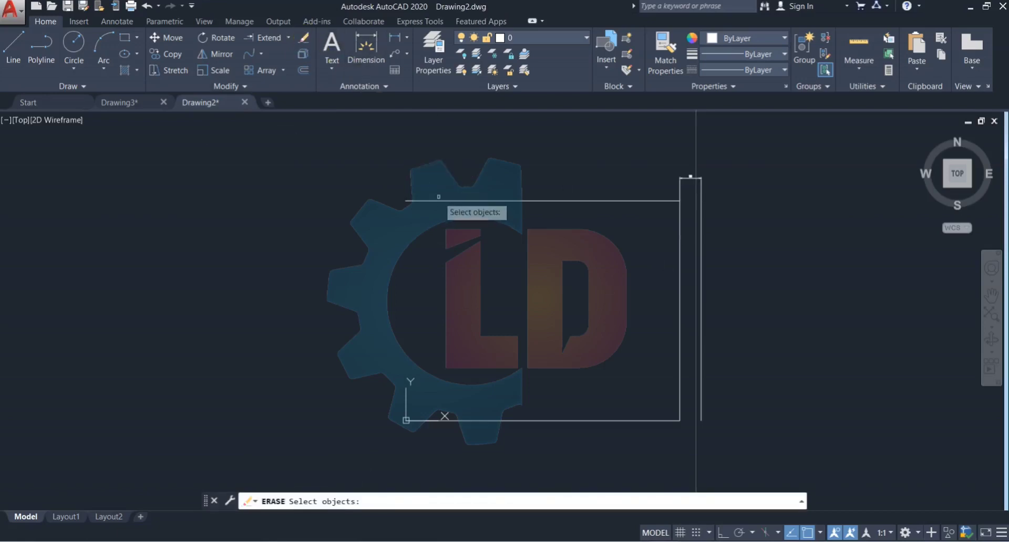
pyautogui.click(442, 200)
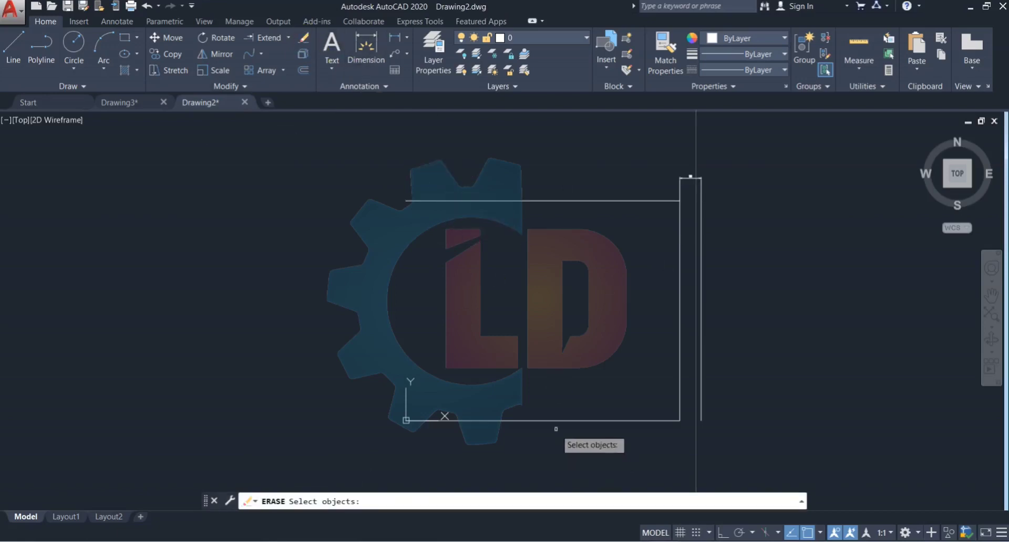
pyautogui.click(607, 419)
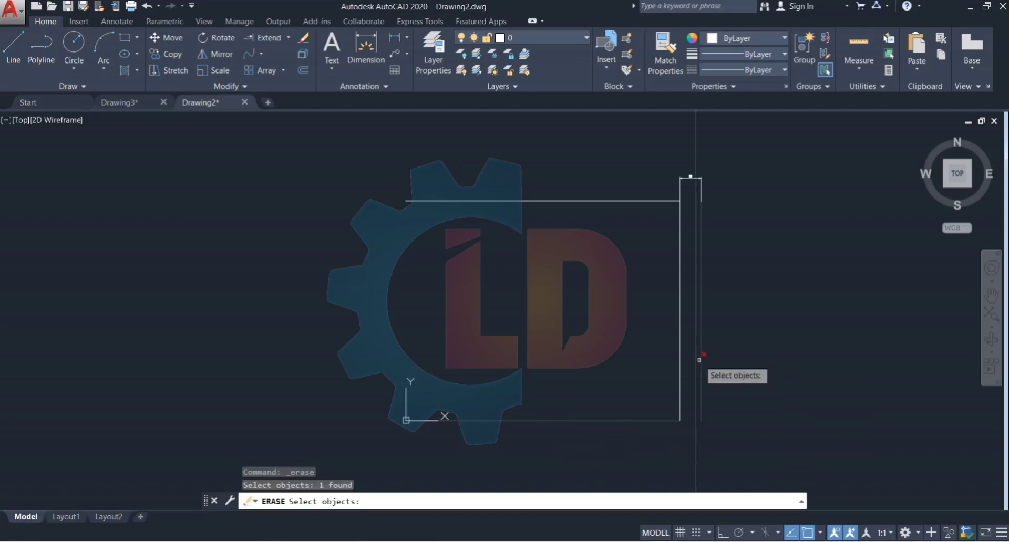
pyautogui.click(680, 340)
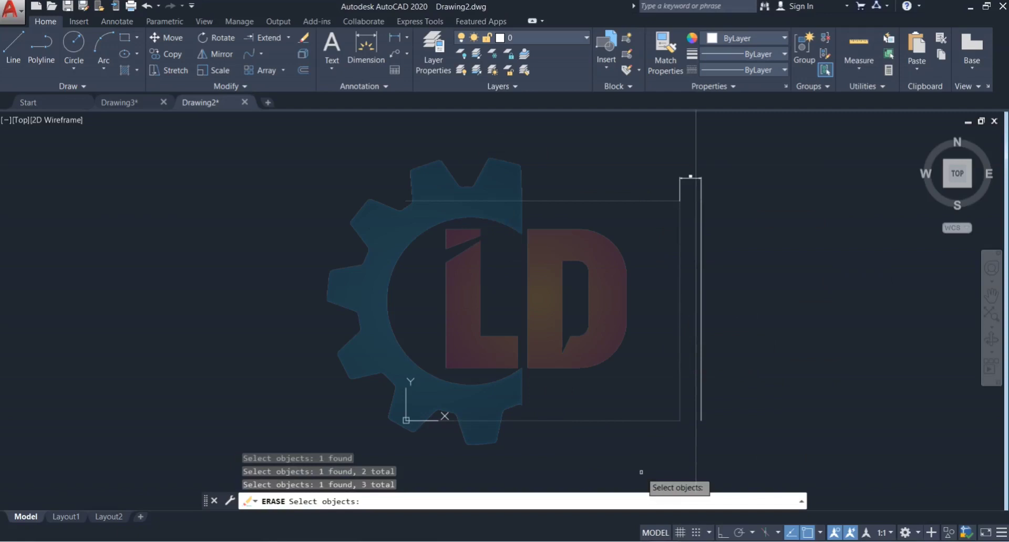
pyautogui.press('Return')
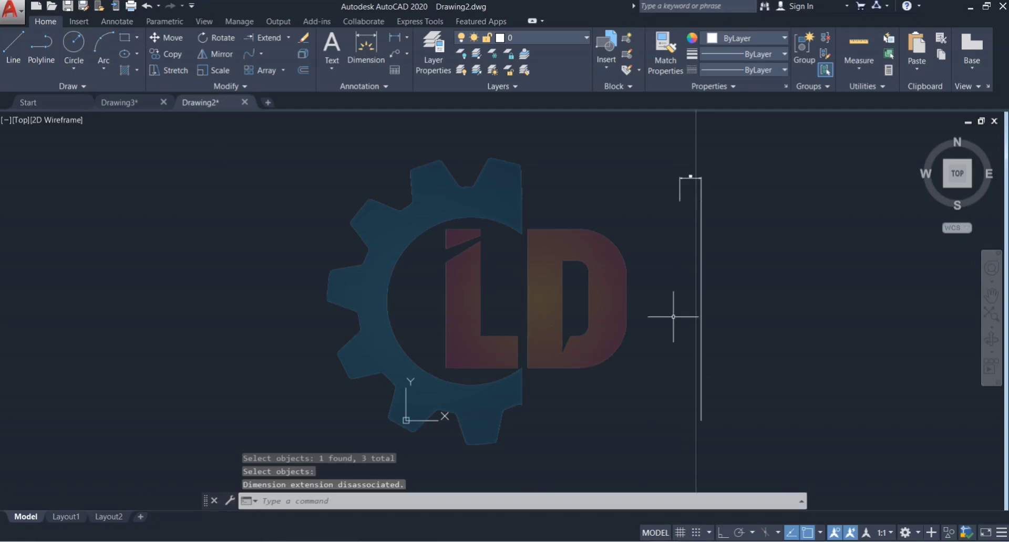
pyautogui.click(250, 88)
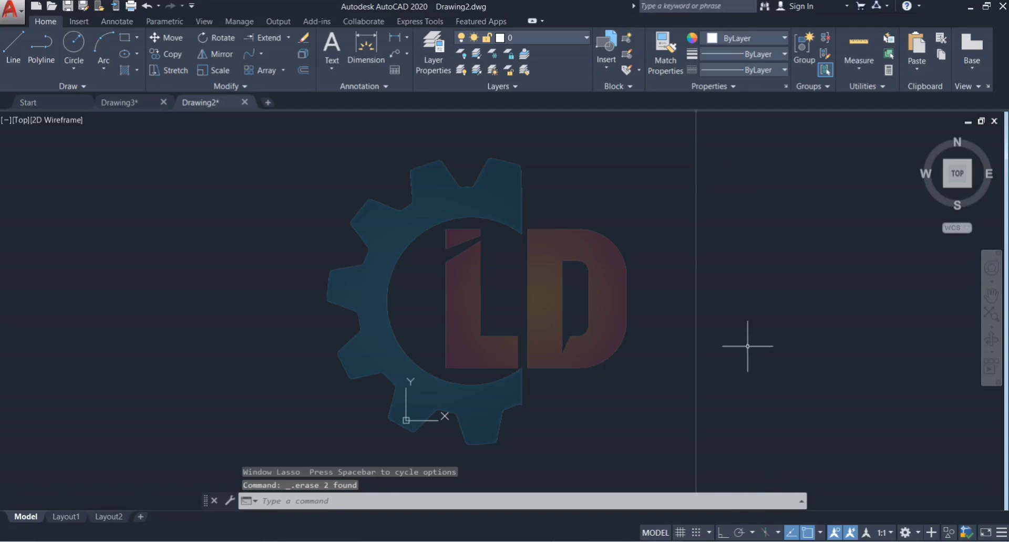
pyautogui.click(753, 507)
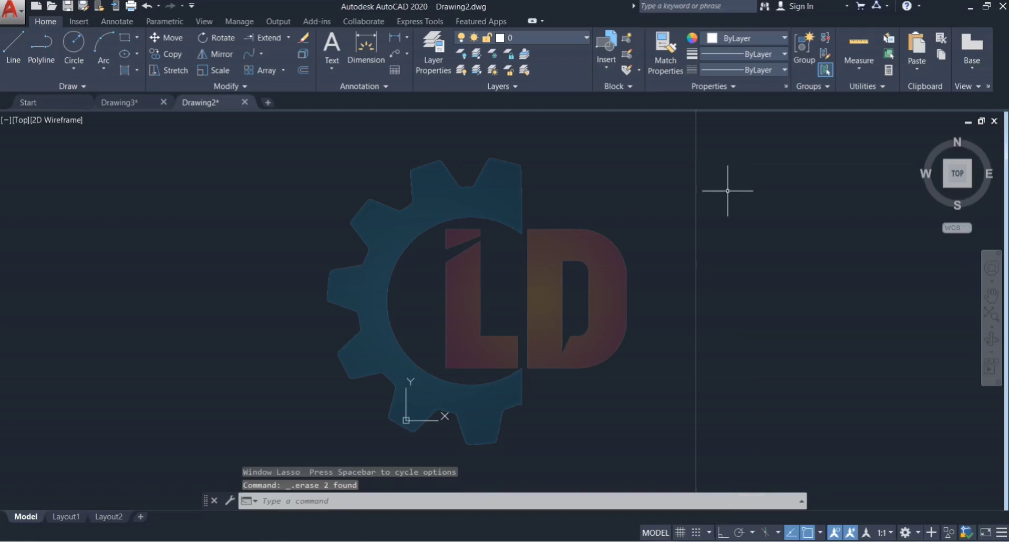
pyautogui.click(751, 504)
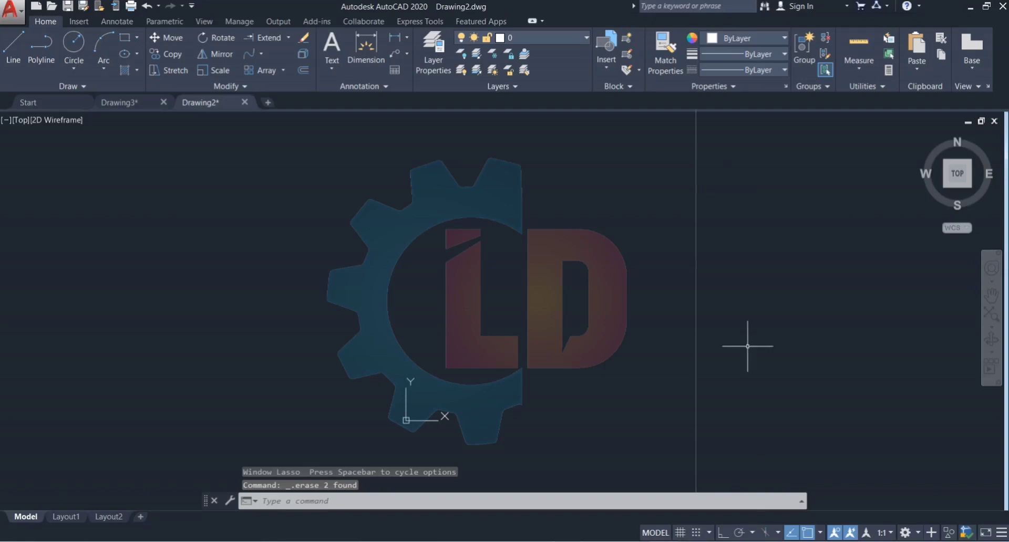
pyautogui.click(751, 505)
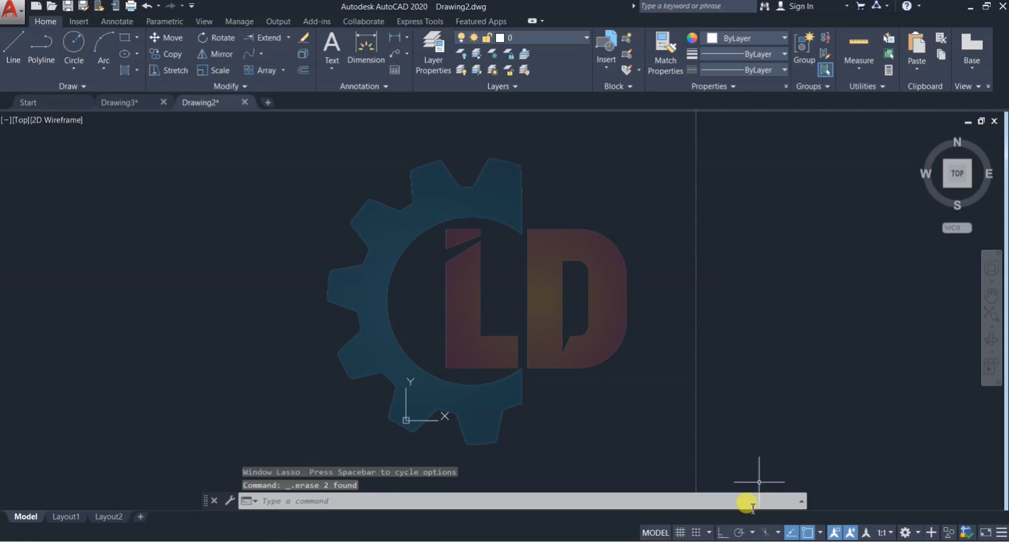